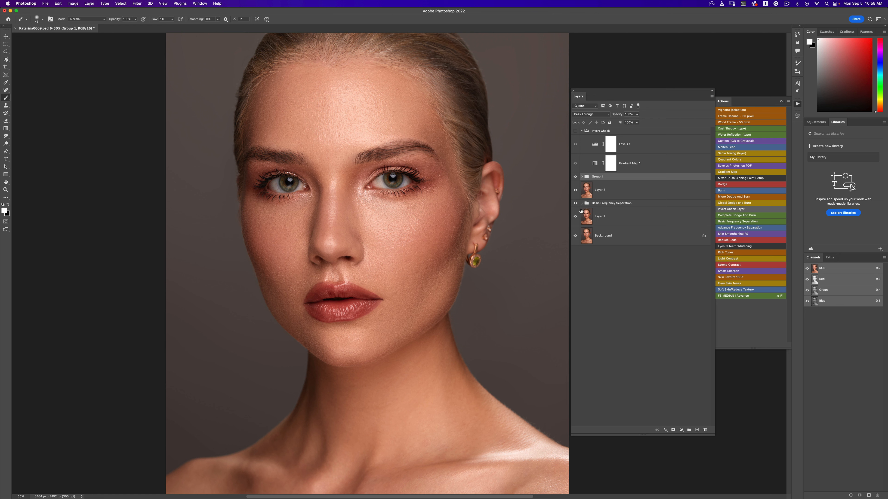
Step: Compare the portrait before and after retouching by toggling the visibility of Group 1, the frequency separation group and the portrait layers
click(575, 176)
click(575, 203)
click(576, 190)
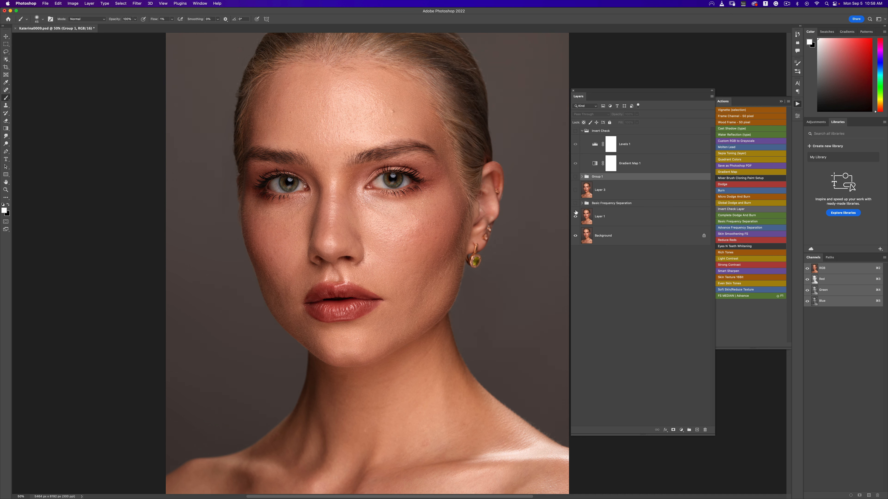
click(575, 216)
click(575, 217)
click(575, 177)
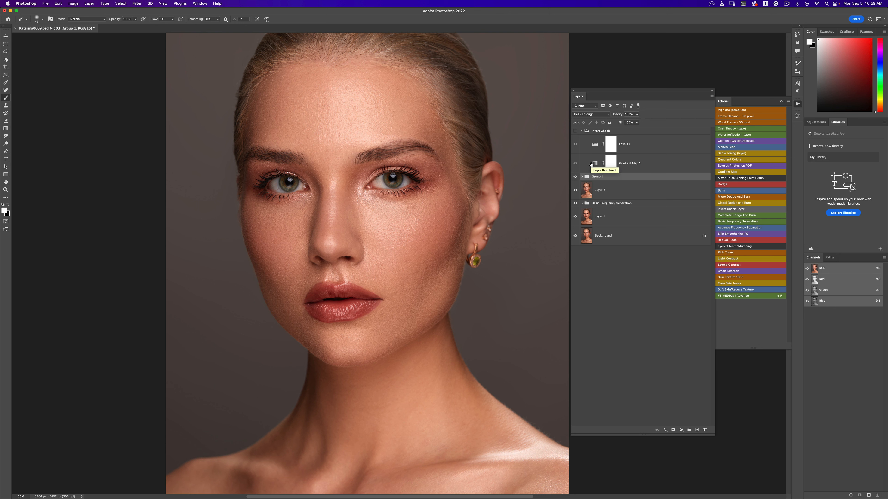
Step: Run the Global Dodge And Burn action above Group 1 and expand the group it creates
key(z)
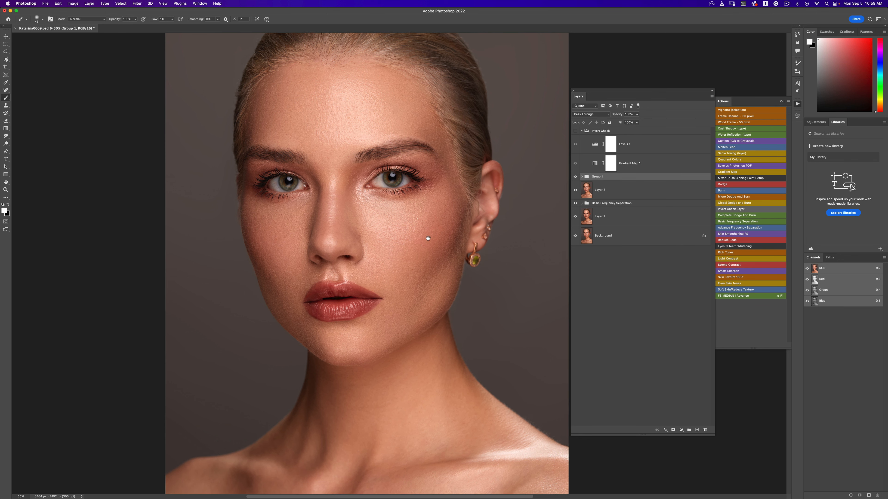
scroll(432, 234, down, 2)
key(b)
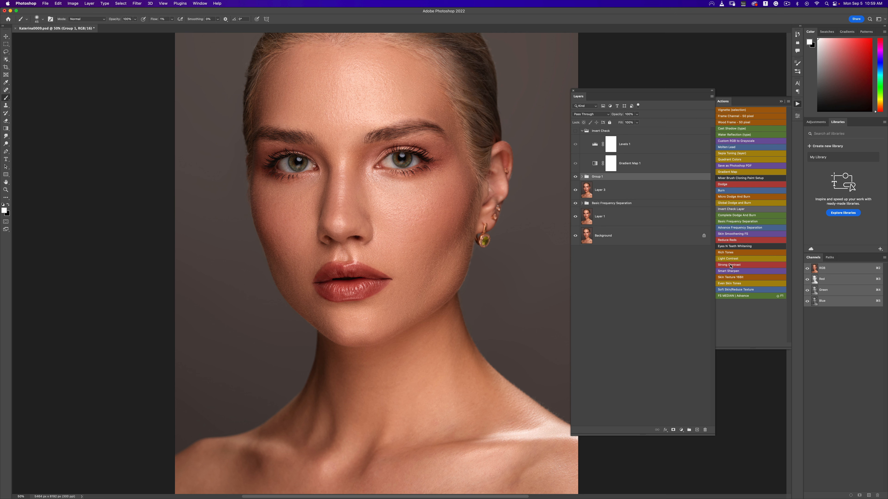
click(723, 204)
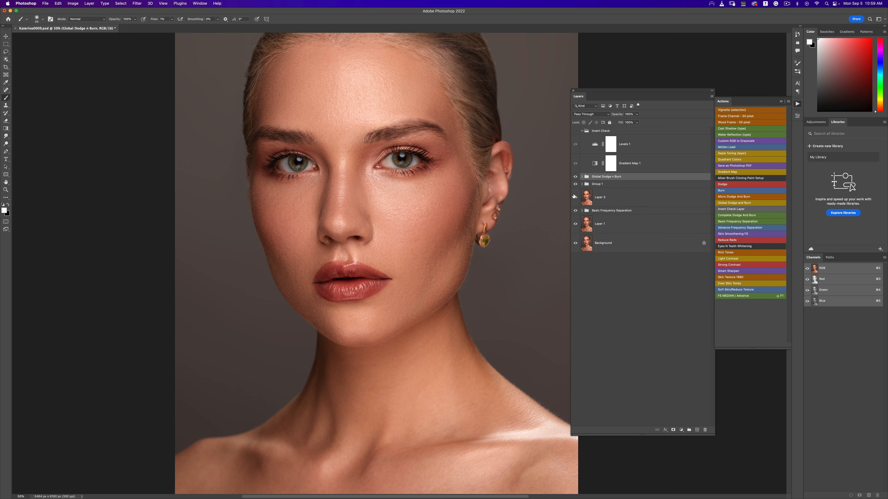
click(582, 176)
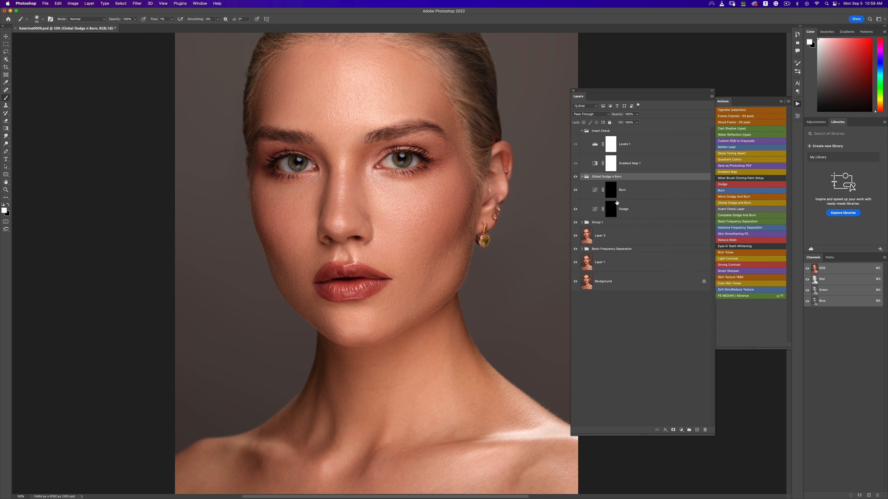
Step: Select the Burn layer's mask and set the brush flow to 3%
click(621, 214)
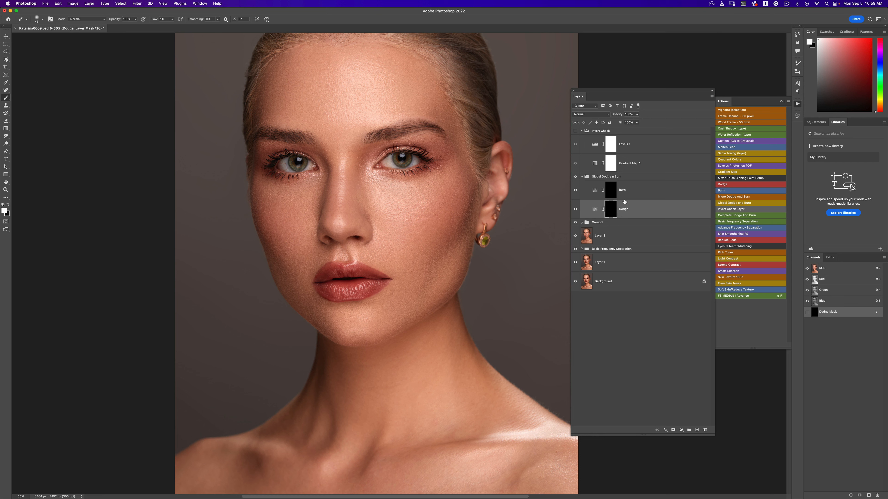
click(626, 192)
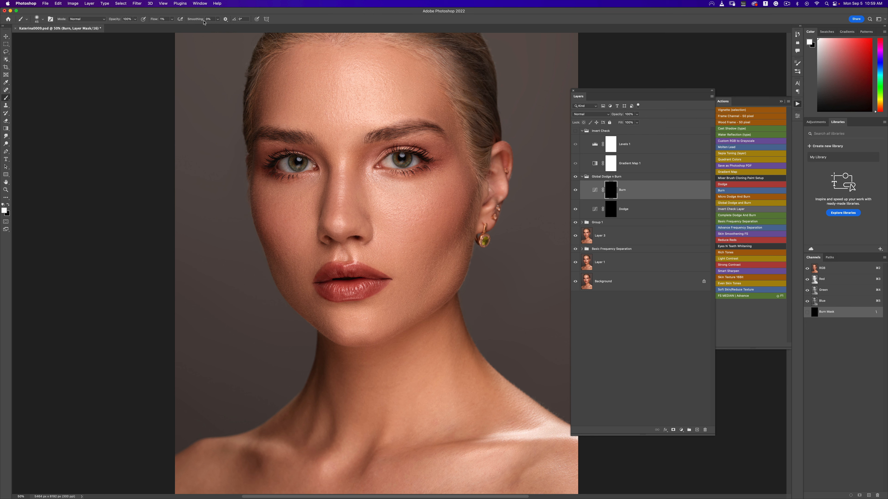
click(172, 20)
click(196, 12)
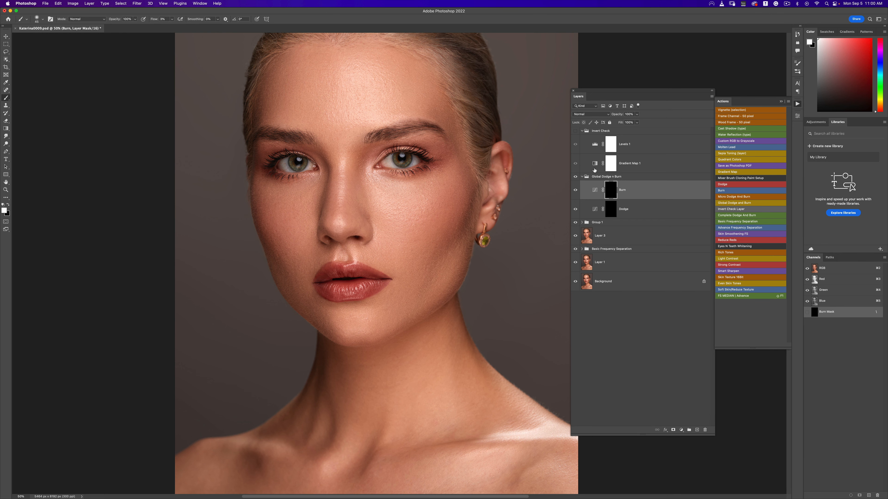
Step: Paint facial highlights on the Dodge layer's mask and compare the face with that layer hidden and shown
key(z)
alt+click(465, 205)
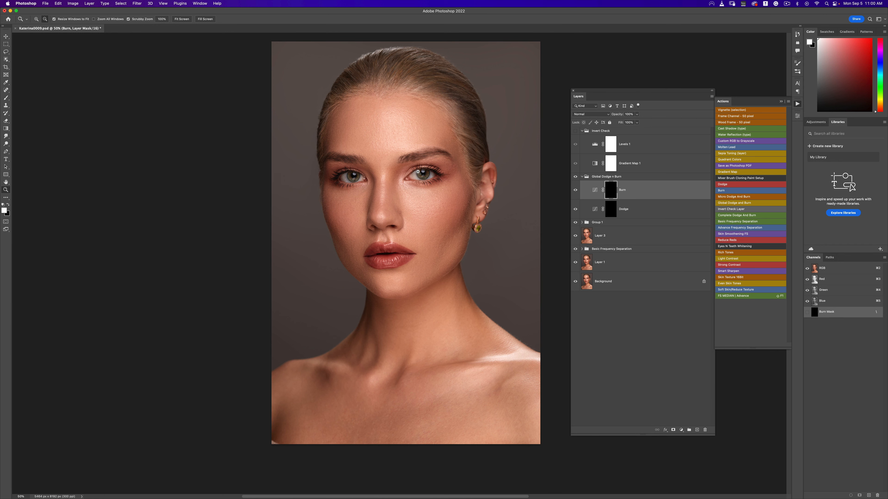
click(407, 167)
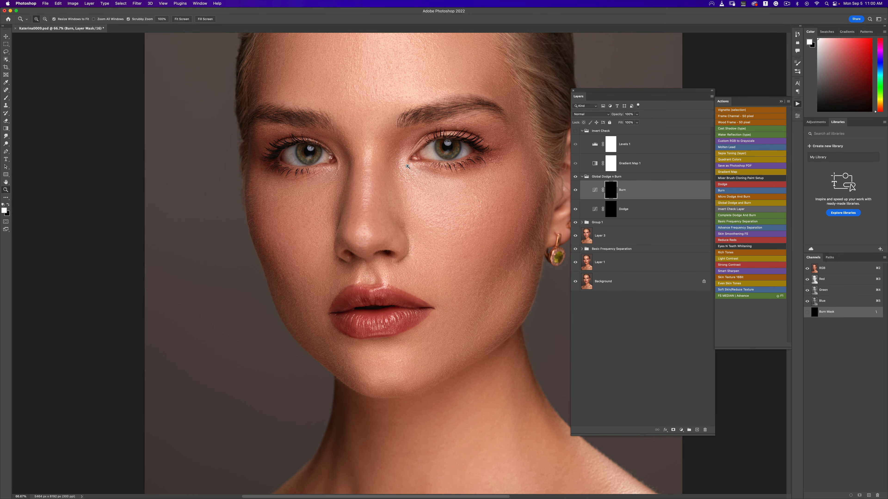
key(b)
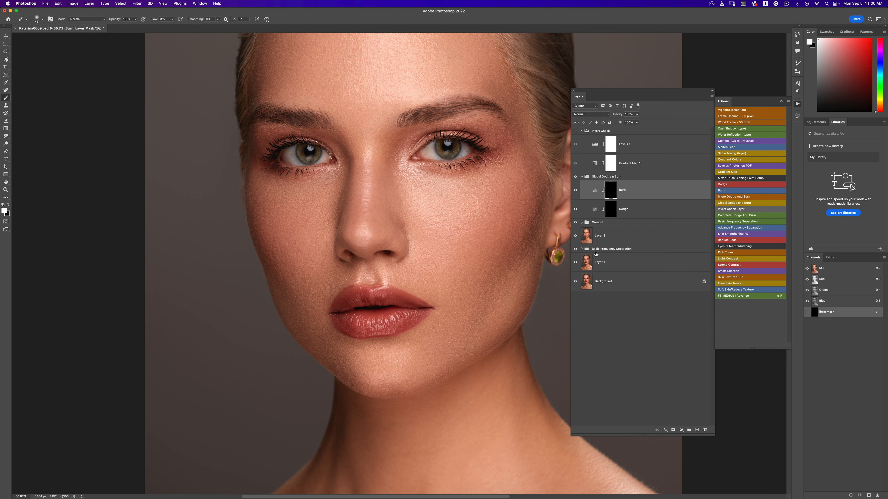
click(612, 210)
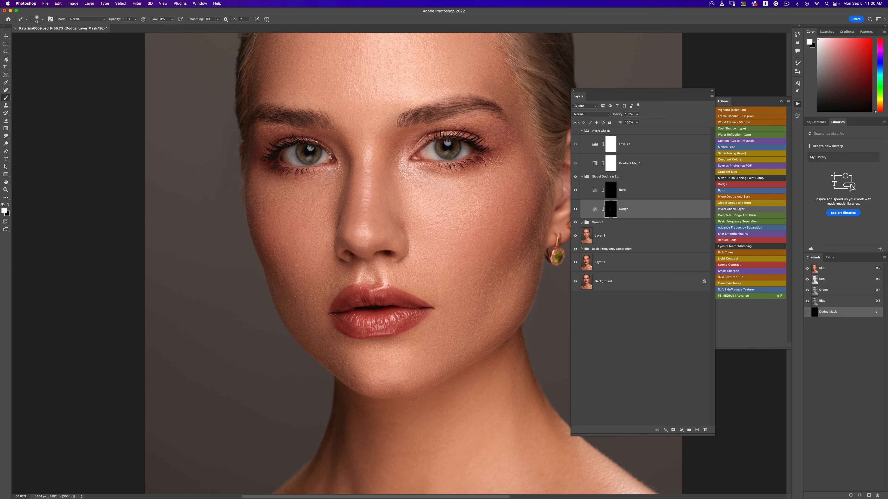
click(575, 210)
click(575, 209)
Step: Brighten the eye area on the Dodge mask with a smaller brush and check the effect by toggling the layer
key(z)
click(447, 146)
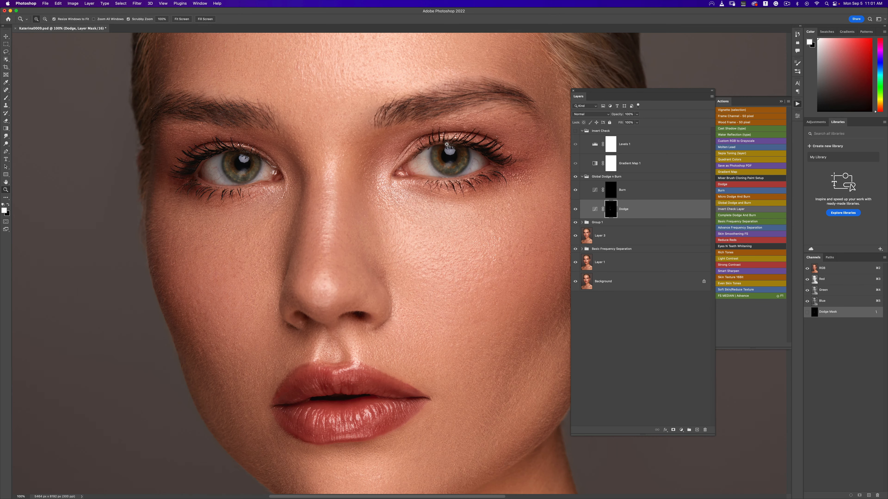
click(449, 155)
alt+click(450, 166)
key(b)
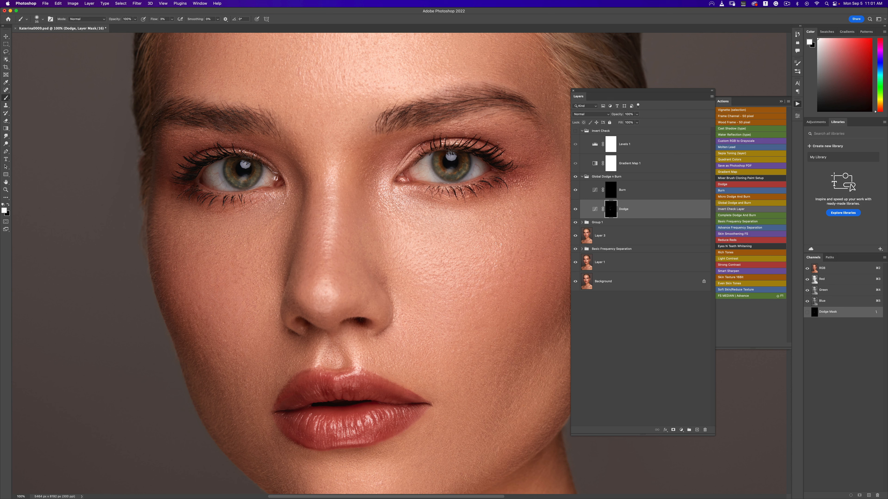
key(bracketleft)
click(578, 211)
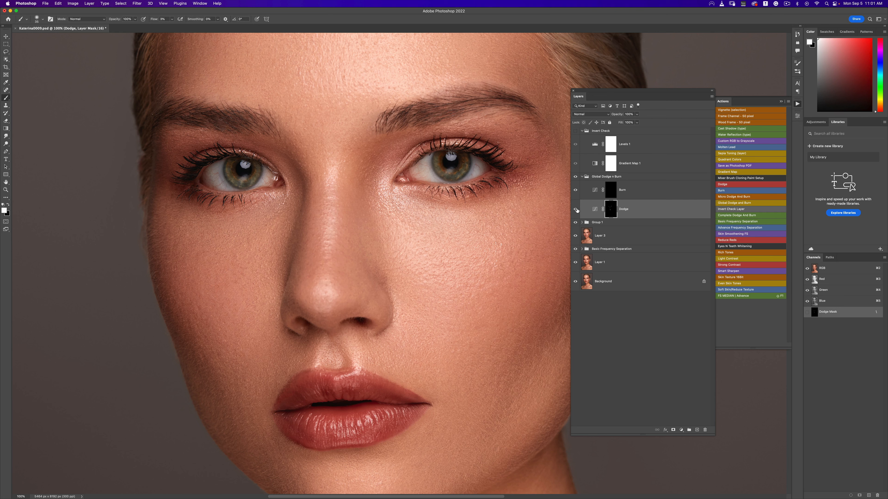
click(577, 212)
click(577, 212)
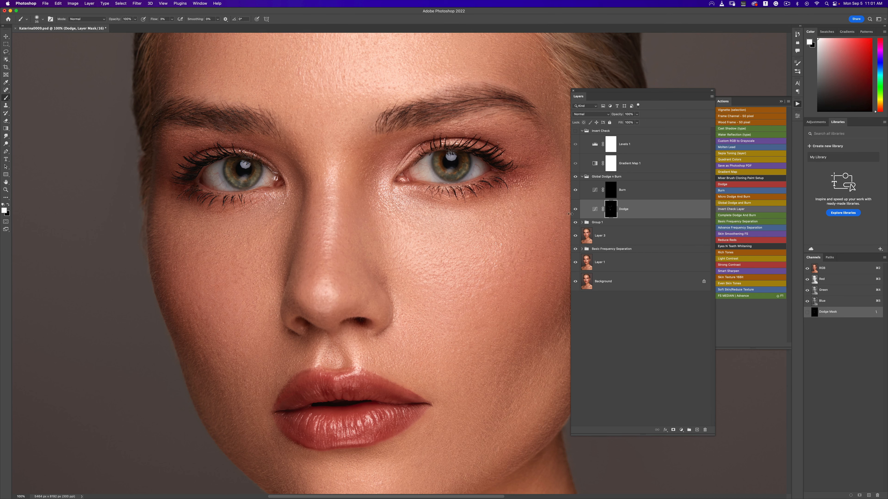
Step: Compare the whole face with the Dodge layer hidden and shown
alt+click(425, 290)
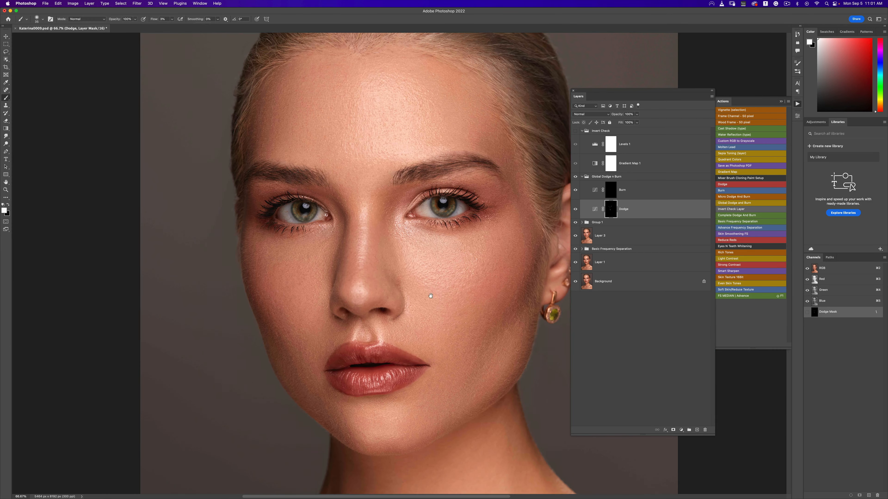
drag(427, 290, 390, 209)
alt+click(383, 245)
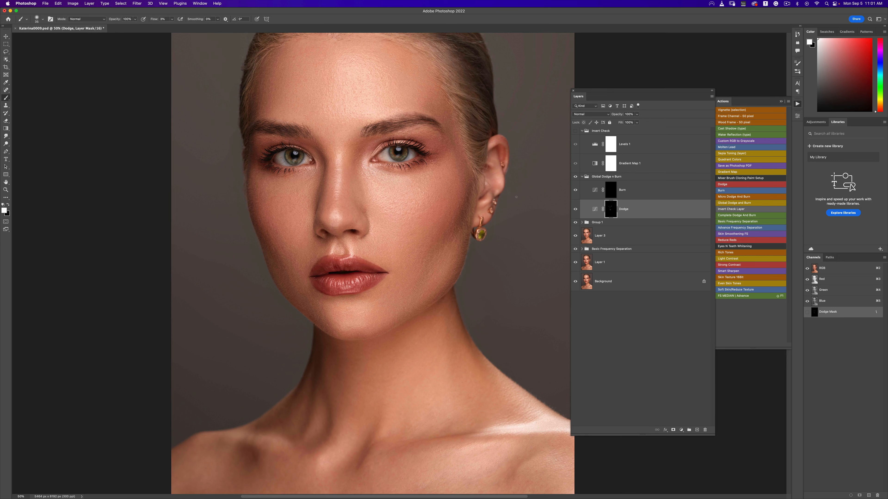
click(576, 211)
click(576, 211)
click(575, 211)
click(575, 211)
Step: Paint highlights along the shoulders and collarbones on the Dodge mask with a larger brush
drag(378, 256, 352, 156)
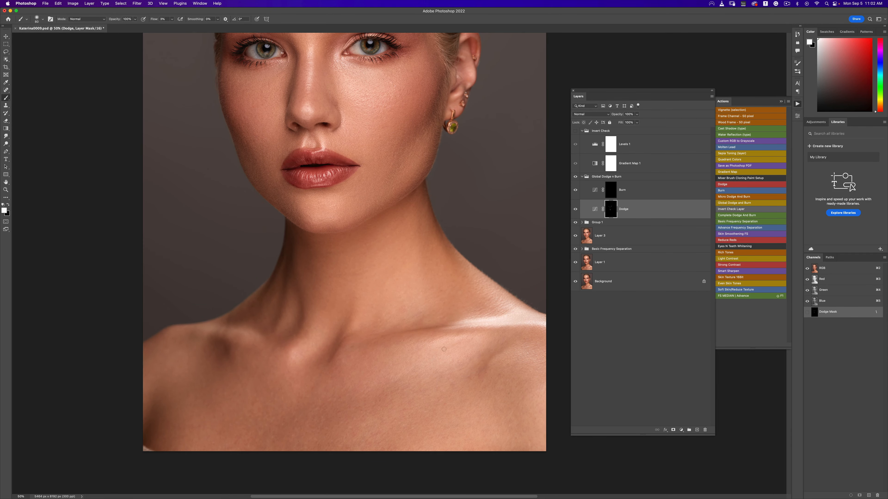
key(bracketright)
key(bracketright)
key(bracketright)
key(bracketright)
key(bracketright)
key(bracketleft)
scroll(382, 140, up, 10)
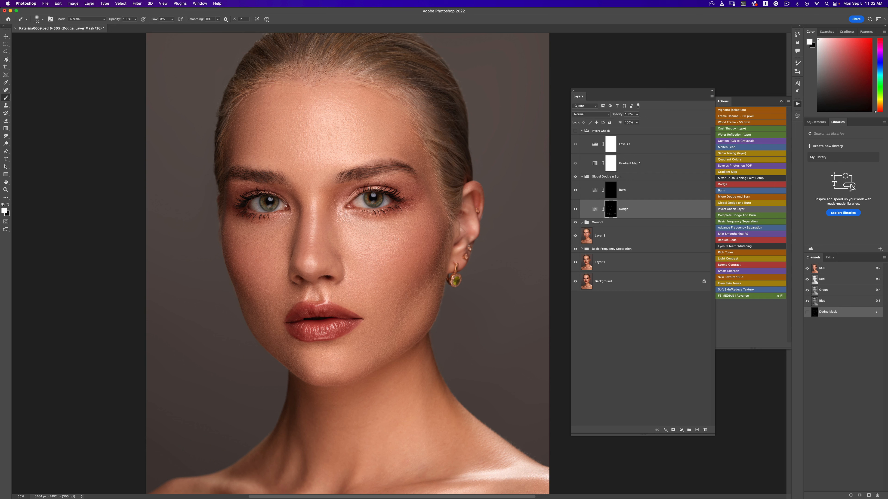
Step: Refine the highlights on the Dodge mask with a smaller brush and compare the portrait with the layer hidden and shown
key(bracketleft)
key(bracketleft)
click(575, 210)
click(575, 210)
click(576, 210)
click(575, 210)
click(576, 210)
click(576, 210)
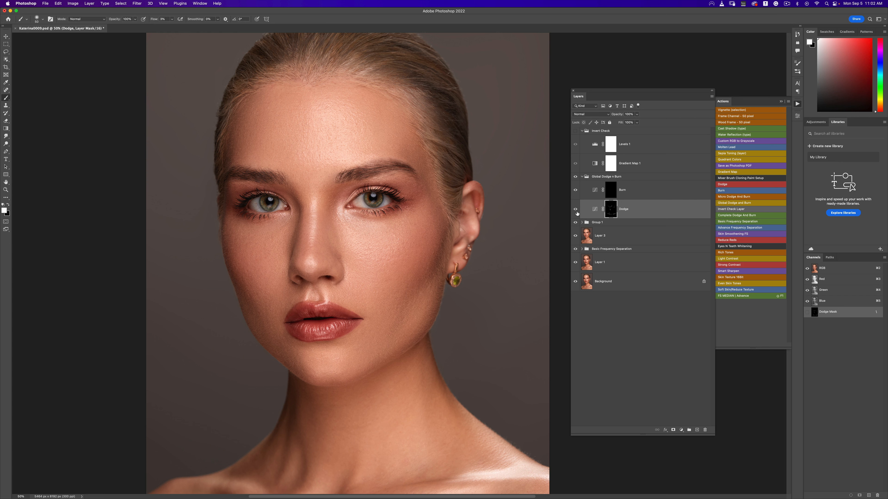
Step: Paint contour shadows on the Burn layer's mask across the facial features, varying the brush size to suit each area
click(607, 192)
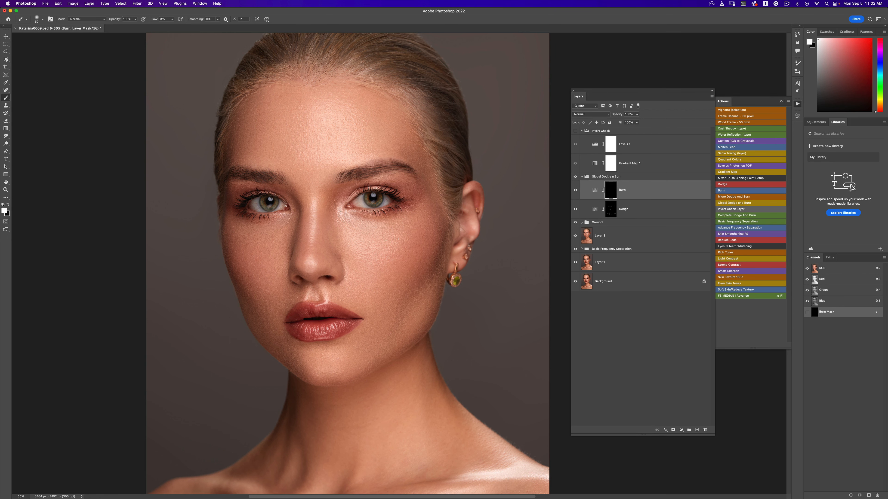
key(z)
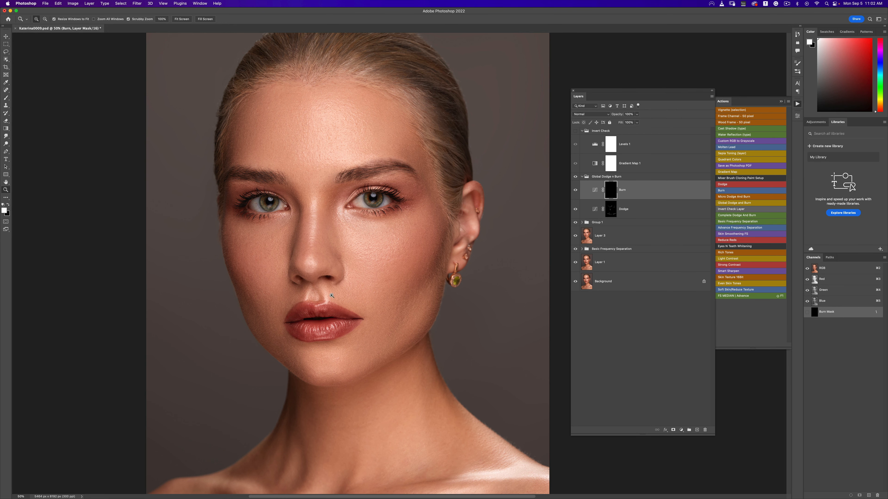
click(327, 299)
key(b)
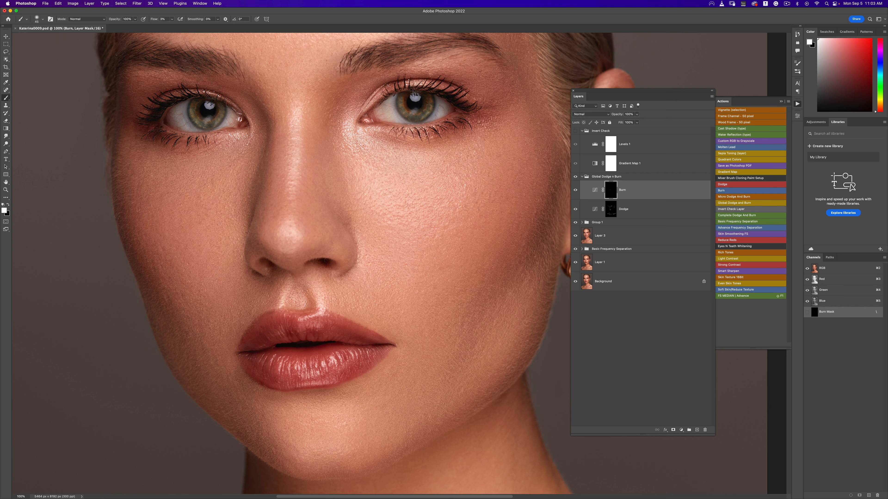
key(bracketright)
key(bracketleft)
key(bracketleft)
key(bracketright)
key(bracketright)
key(bracketright)
key(bracketright)
key(bracketleft)
key(bracketleft)
key(bracketleft)
key(bracketleft)
key(bracketright)
key(bracketleft)
key(bracketleft)
key(bracketleft)
key(bracketleft)
key(bracketleft)
key(bracketleft)
key(bracketright)
key(bracketright)
key(bracketright)
key(bracketright)
key(bracketright)
key(bracketright)
key(bracketright)
key(bracketleft)
key(bracketright)
Step: Compare the full portrait with the Global Dodge n Burn group hidden and shown
scroll(374, 237, down, 5)
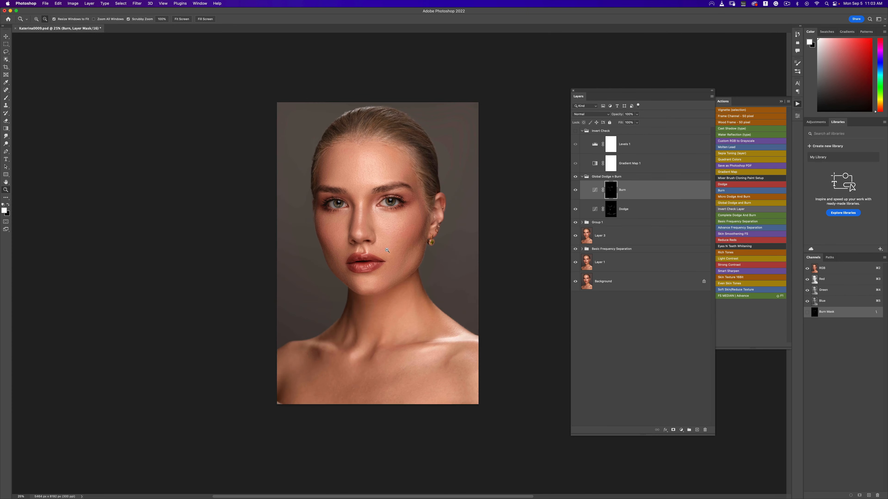
click(575, 176)
click(575, 177)
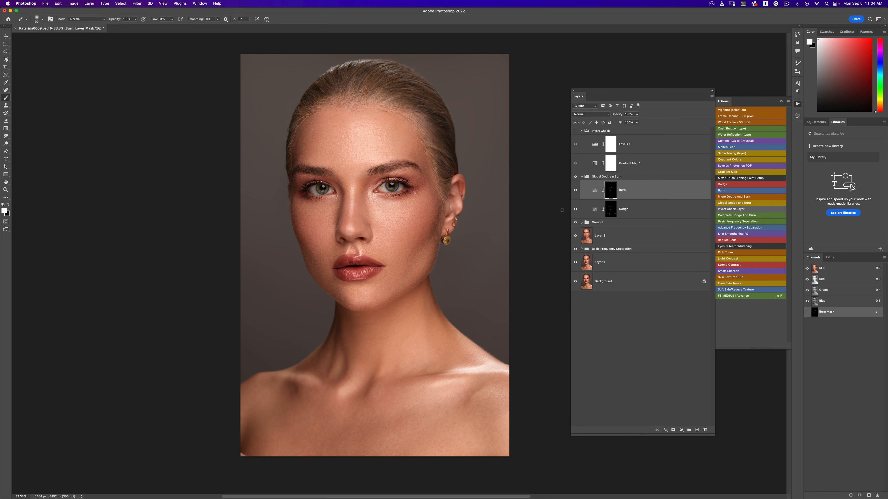
click(575, 176)
click(575, 177)
Step: Select the Dodge mask and hide Group 1, the portrait layer beneath it and the Basic Frequency Separation group
key(bracketright)
click(608, 211)
click(576, 223)
click(576, 236)
click(575, 249)
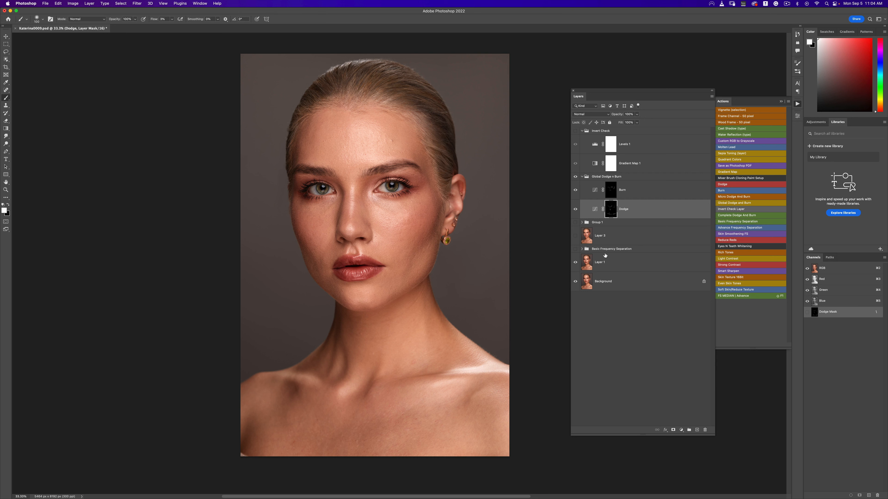
Step: Paint broad highlights on the Dodge mask over the forehead and cheeks, varying the brush size for each area
key(bracketright)
key(bracketright)
key(bracketright)
key(bracketright)
key(bracketright)
key(bracketright)
key(bracketright)
key(bracketright)
key(bracketright)
key(bracketright)
key(bracketright)
key(bracketright)
key(bracketleft)
mouse_move(370, 140)
mouse_down()
mouse_move(364, 156)
mouse_move(370, 142)
mouse_move(361, 134)
mouse_up()
key(bracketleft)
key(bracketleft)
key(bracketleft)
mouse_move(386, 221)
mouse_down()
mouse_move(415, 212)
mouse_move(395, 220)
mouse_up()
key(bracketleft)
key(bracketleft)
key(bracketright)
key(bracketright)
key(bracketright)
key(bracketright)
key(bracketleft)
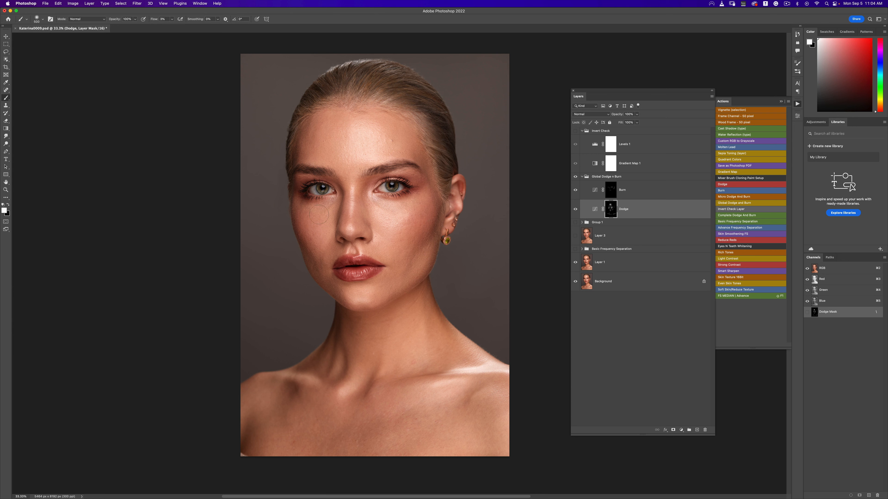
key(bracketleft)
key(bracketright)
key(bracketright)
key(bracketright)
key(bracketright)
key(bracketright)
key(bracketright)
key(bracketleft)
key(bracketleft)
key(bracketleft)
key(bracketleft)
key(bracketleft)
key(bracketleft)
key(bracketleft)
key(bracketright)
key(bracketright)
key(bracketright)
Step: Paint contour shadows on the Burn layer's mask around the face, varying the brush size for each area
click(616, 200)
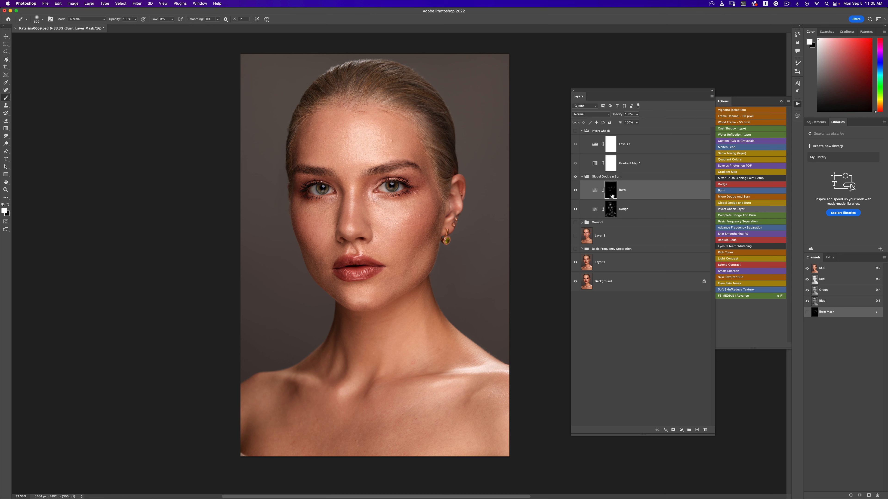
key(bracketright)
key(bracketright)
key(bracketright)
key(bracketleft)
key(bracketleft)
key(bracketleft)
key(bracketleft)
key(bracketright)
key(bracketright)
key(bracketleft)
key(bracketleft)
key(bracketright)
key(bracketleft)
key(bracketleft)
key(bracketright)
key(bracketright)
key(bracketright)
key(bracketright)
key(bracketright)
key(bracketright)
key(bracketright)
key(bracketleft)
key(bracketleft)
Step: Show Group 1, the portrait layer and the Basic Frequency Separation group, and compare the portrait with the Global Dodge n Burn group hidden and shown
drag(574, 208, 575, 262)
key(z)
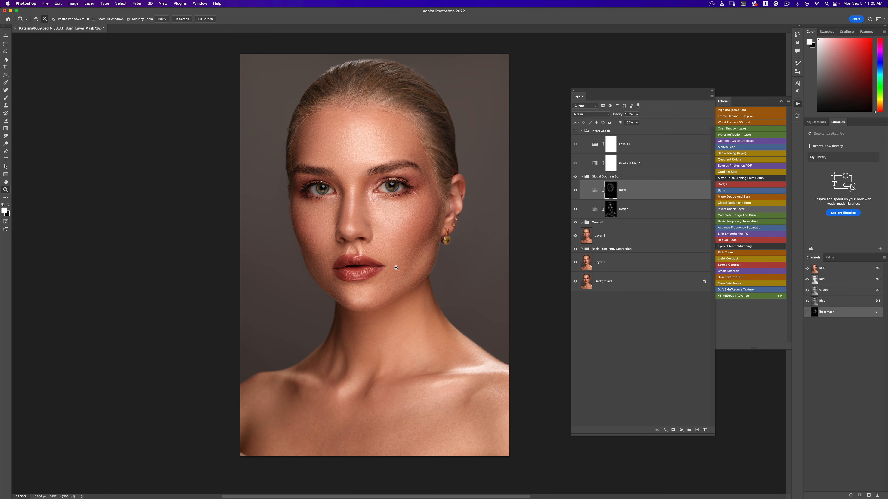
alt+click(395, 260)
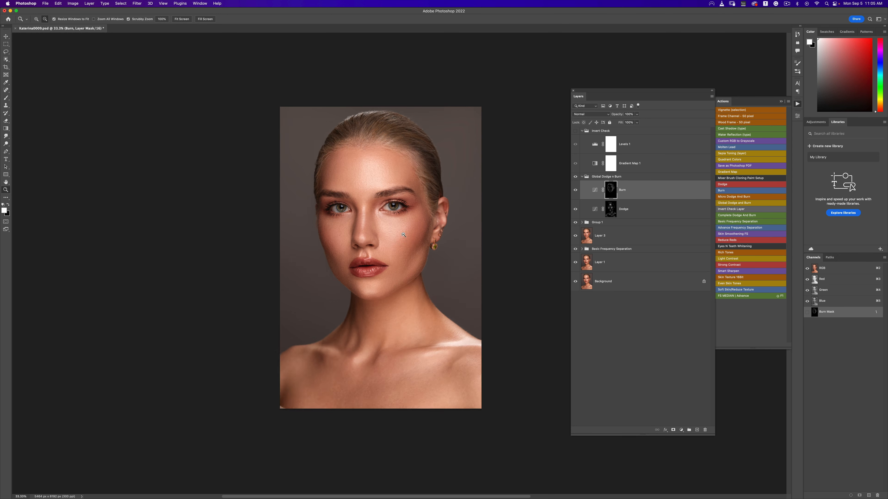
alt+click(401, 245)
click(400, 245)
alt+click(402, 249)
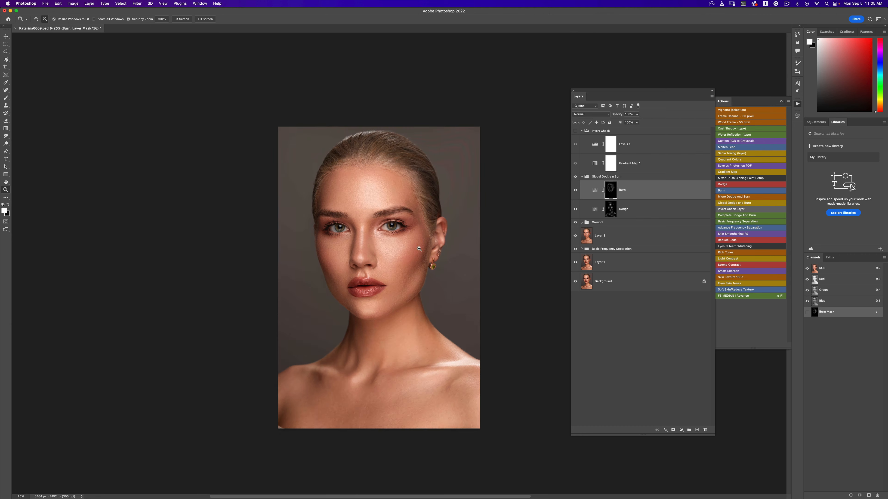
key(b)
alt+click(575, 178)
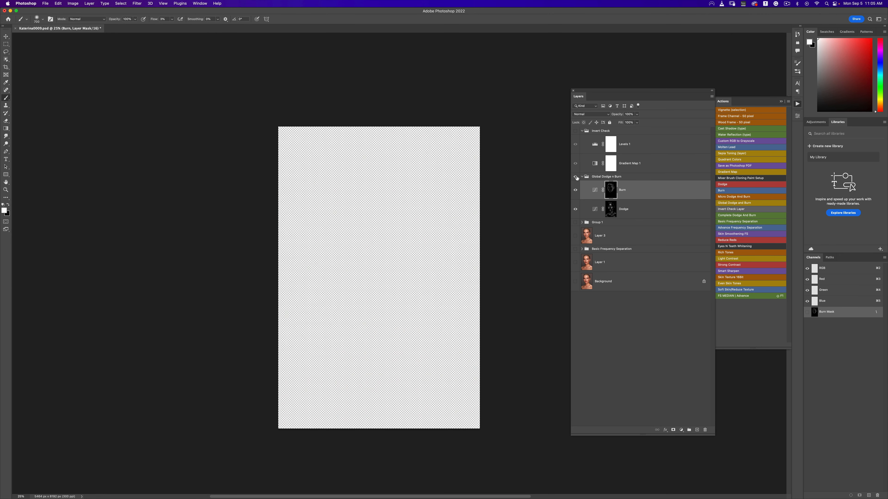
alt+click(576, 178)
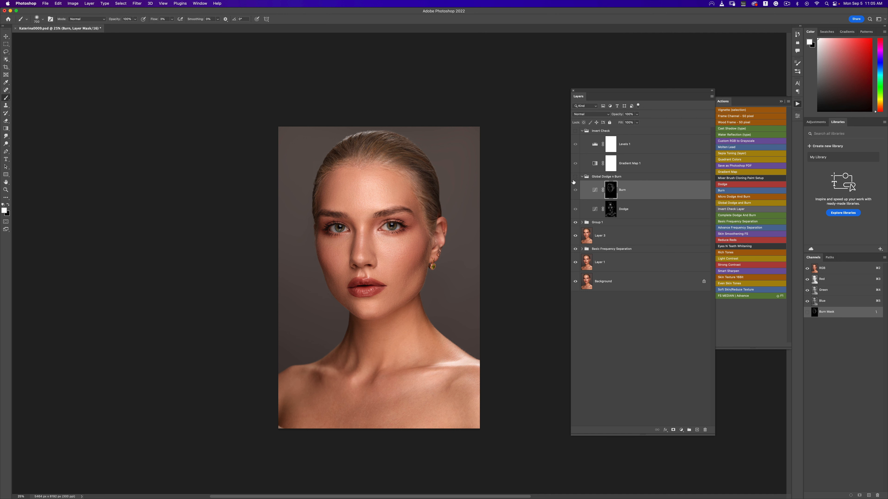
key(z)
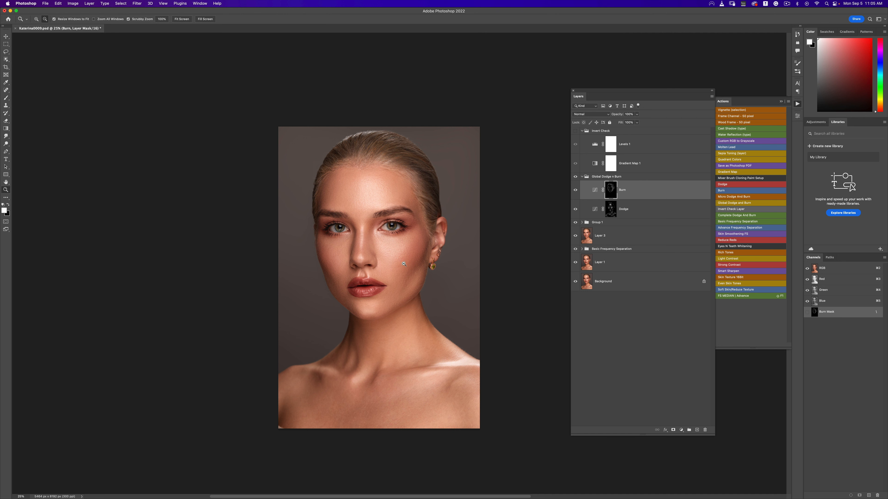
click(403, 267)
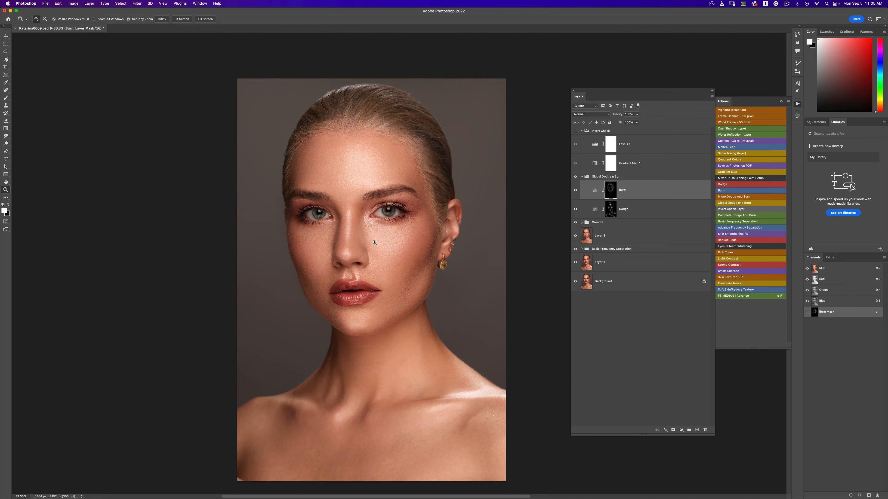
click(374, 242)
click(375, 241)
alt+click(376, 240)
alt+click(375, 240)
key(b)
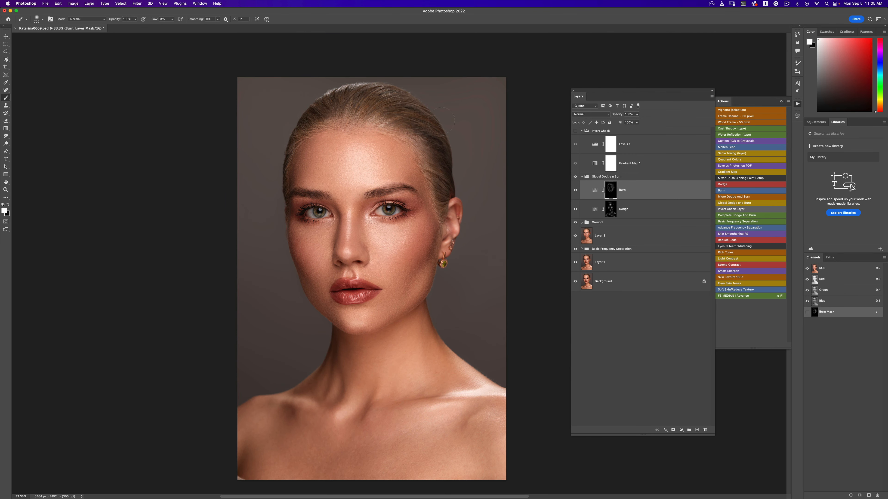
Step: Collapse and duplicate the Global Dodge n Burn group and set the copy's opacity to 50%
click(582, 177)
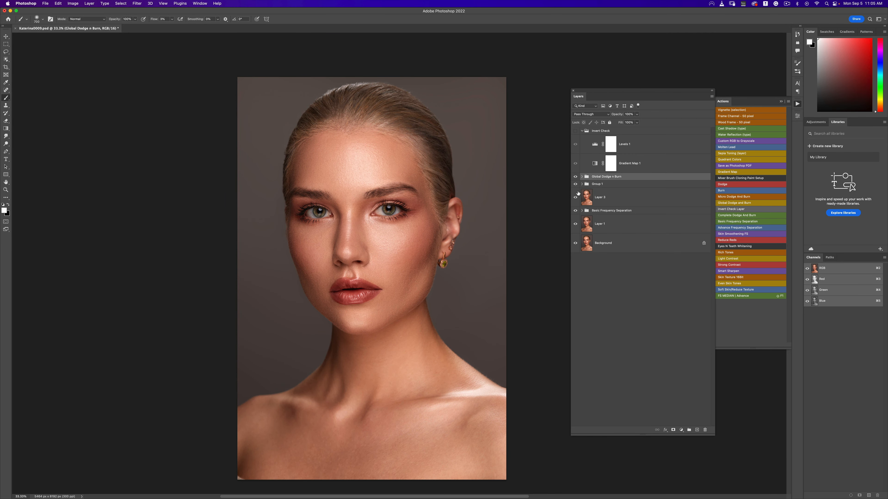
key(super+j)
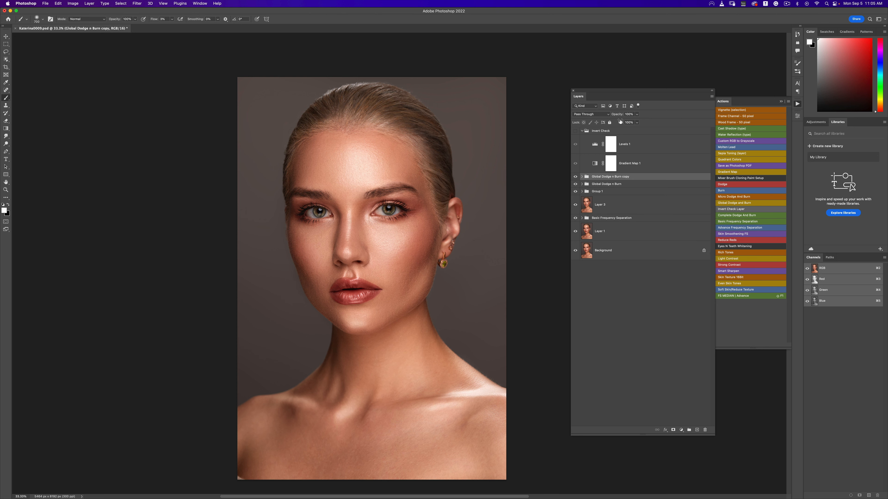
click(637, 114)
drag(638, 121, 624, 123)
click(576, 180)
Step: Examine the duplicated dodge and burn group's effect from afar and close up, comparing the portrait with the copy hidden and shown
key(z)
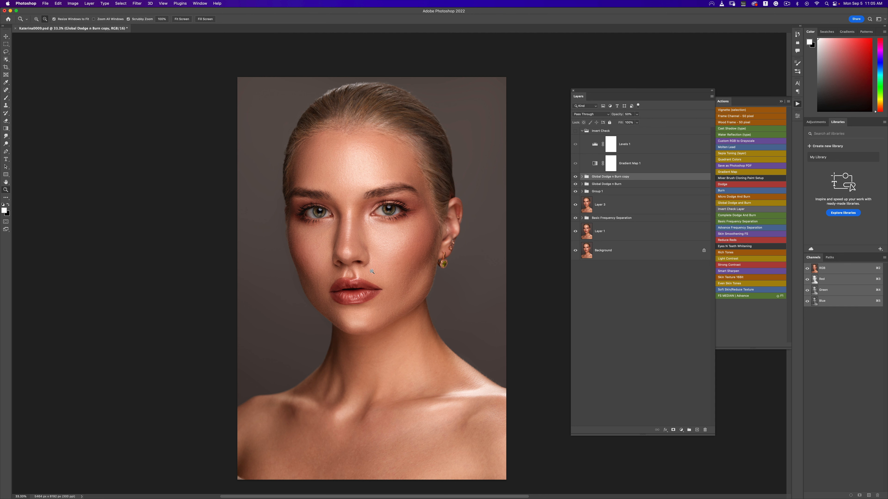
alt+click(374, 276)
alt+click(374, 275)
alt+click(374, 276)
alt+click(374, 276)
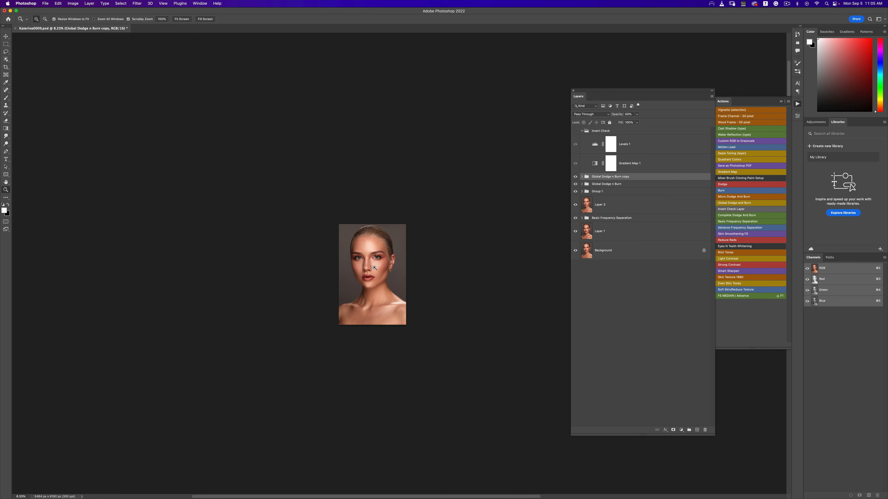
click(380, 268)
click(381, 266)
click(380, 267)
click(381, 267)
key(alt)
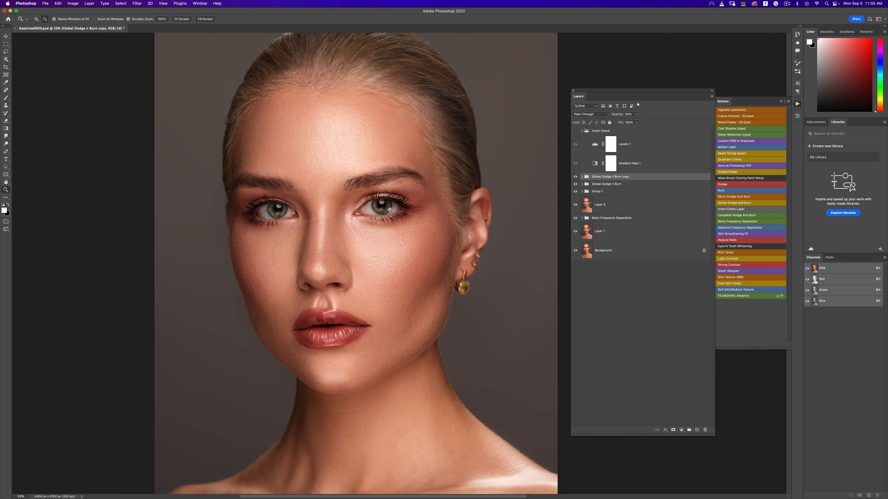
alt+click(366, 233)
key(b)
click(575, 177)
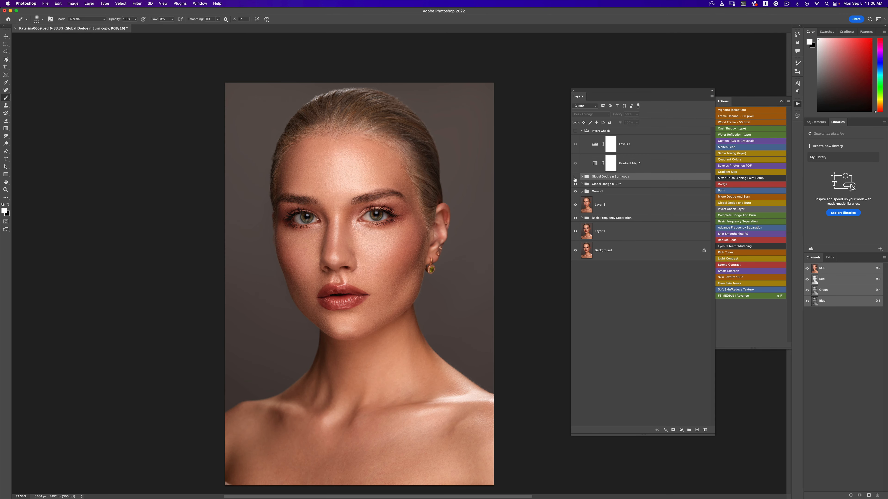
click(575, 177)
Step: Set the Global Dodge n Burn copy's opacity to 100% and give the group a black layer mask
click(636, 114)
drag(637, 121, 659, 131)
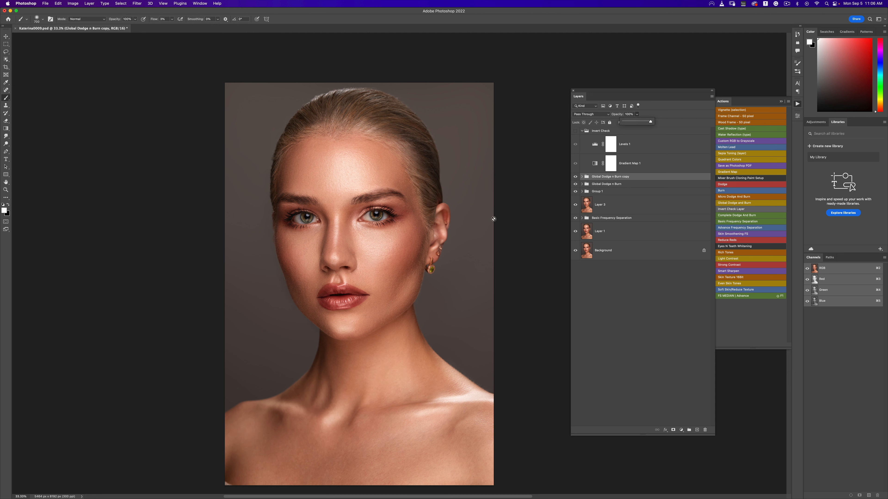
alt+click(673, 430)
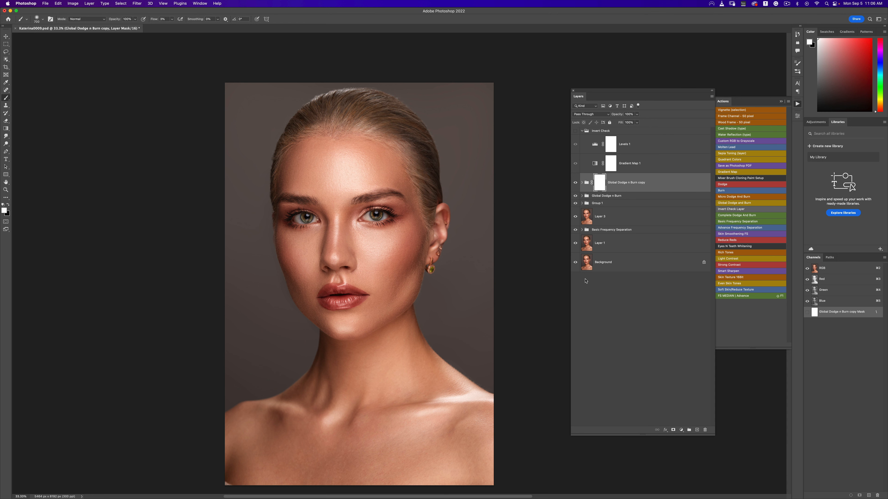
Step: Set the brush flow to 100% and paint both eyes in white on the group copy's mask with a small brush
key(bracketleft)
key(bracketleft)
key(bracketleft)
key(bracketleft)
key(bracketleft)
key(bracketleft)
key(bracketleft)
key(bracketleft)
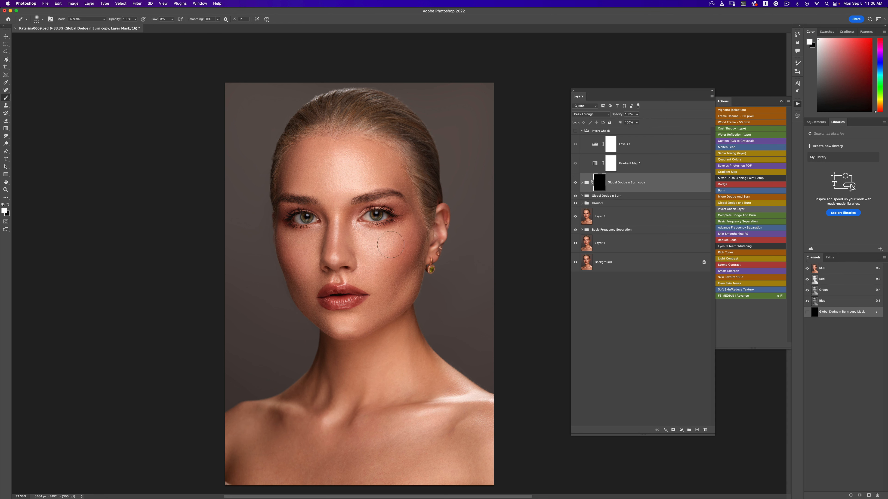
key(bracketleft)
key(bracketleft)
click(172, 20)
click(305, 28)
key(bracketleft)
Step: Add a Levels adjustment layer above the Global Dodge n Burn copy and slightly raise its black input level
key(z)
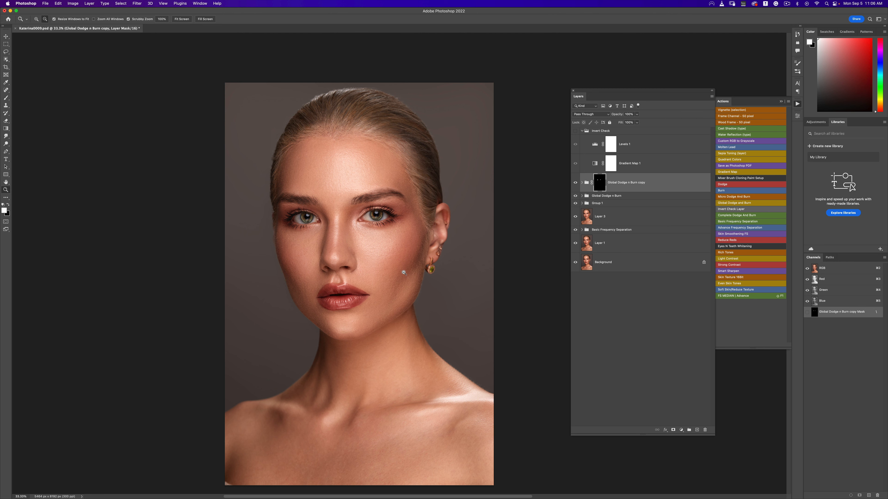
alt+click(409, 269)
alt+click(408, 269)
click(406, 269)
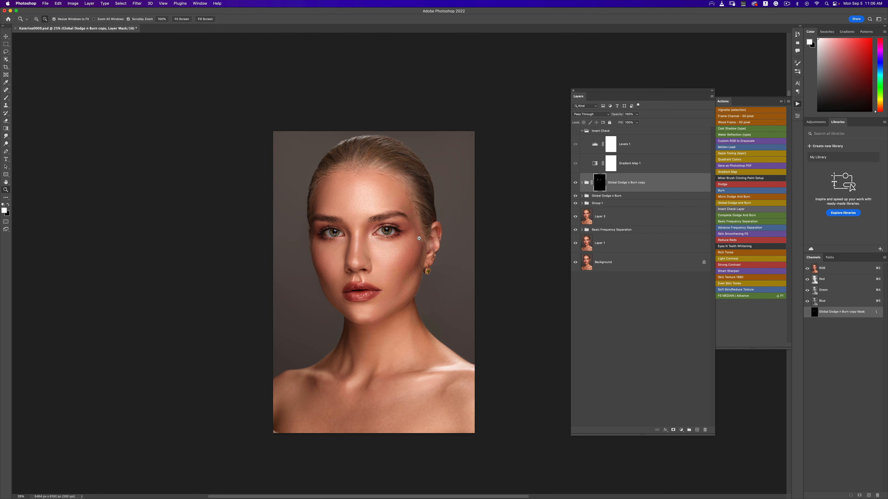
key(b)
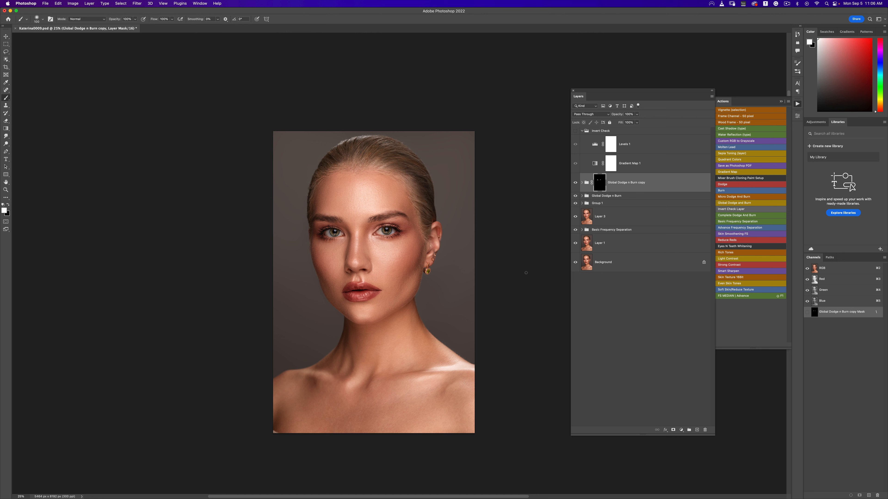
click(682, 431)
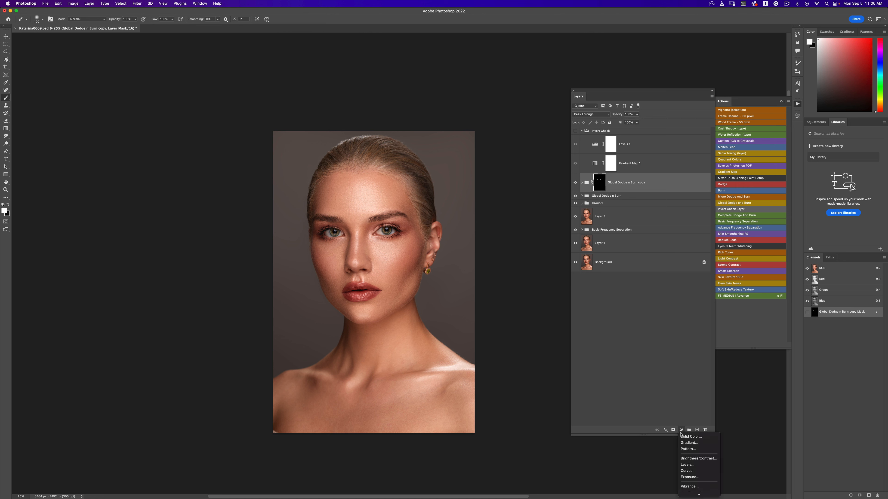
click(687, 466)
click(680, 433)
click(690, 466)
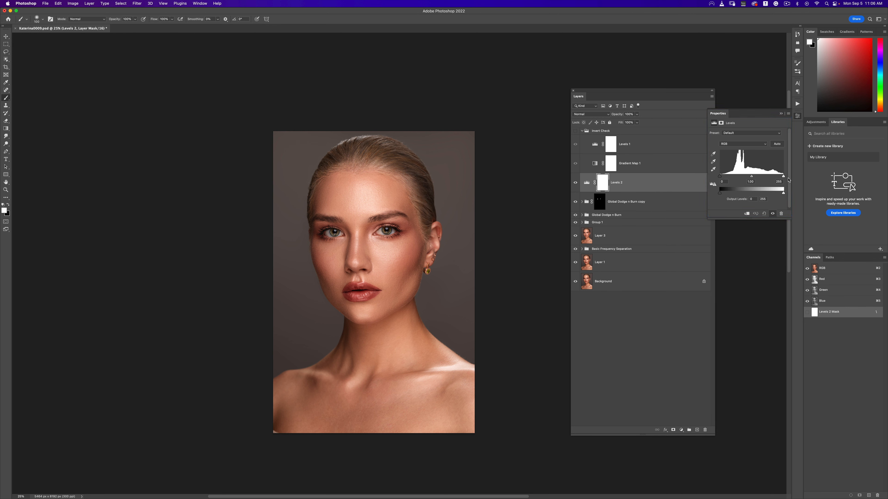
mouse_move(784, 177)
mouse_down()
mouse_move(764, 177)
mouse_move(788, 178)
mouse_up()
drag(721, 177, 716, 182)
Step: Compare the original Background portrait with the fully retouched version, both as a whole and closer up
alt+click(575, 282)
alt+click(575, 282)
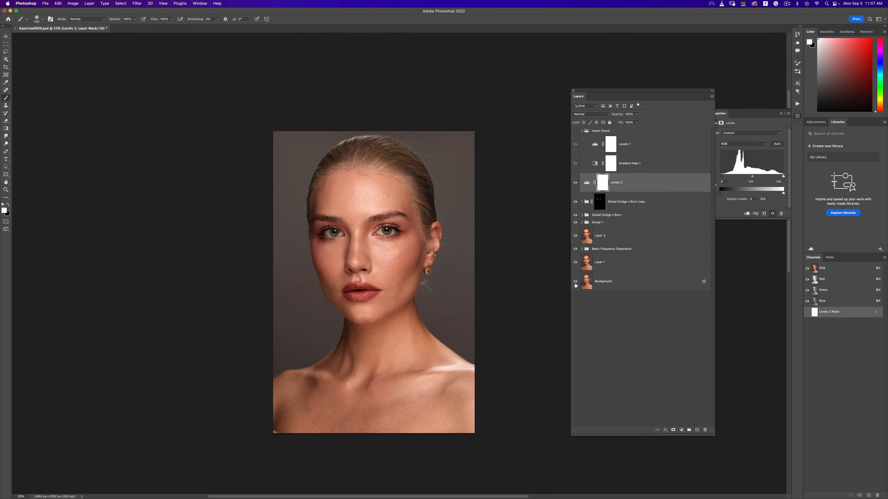
key(z)
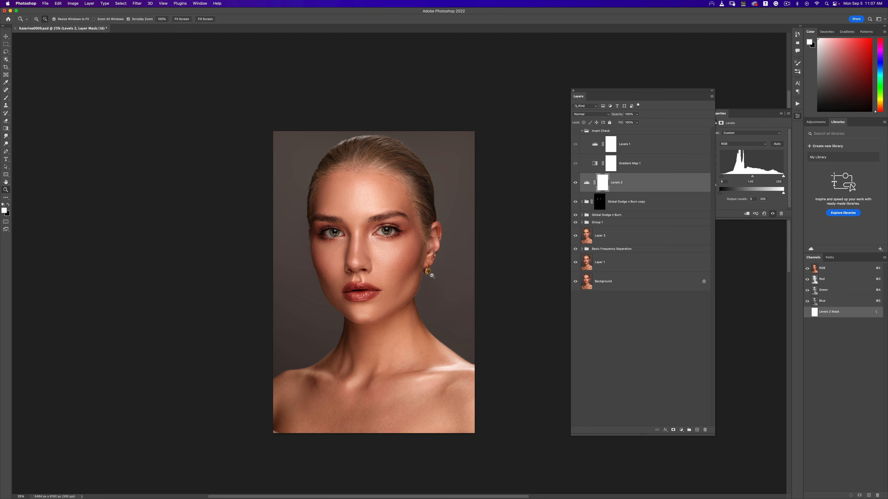
alt+click(389, 259)
click(394, 258)
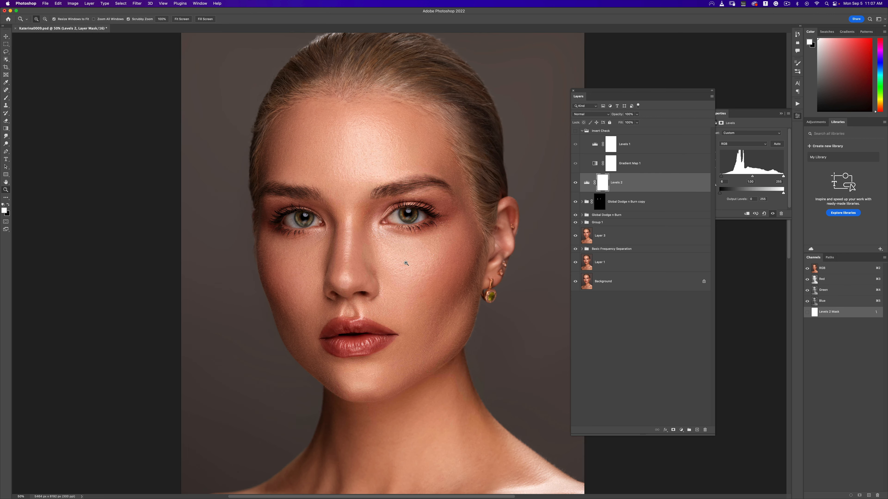
alt+click(404, 253)
key(b)
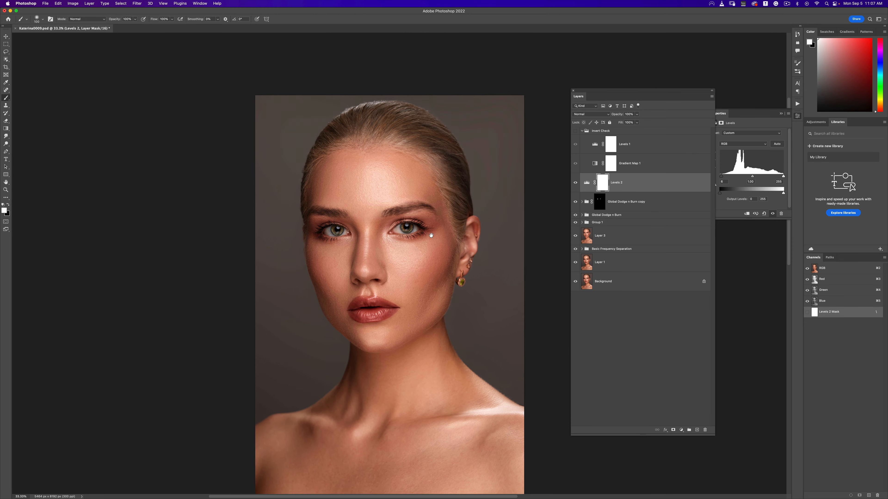
drag(424, 280, 432, 225)
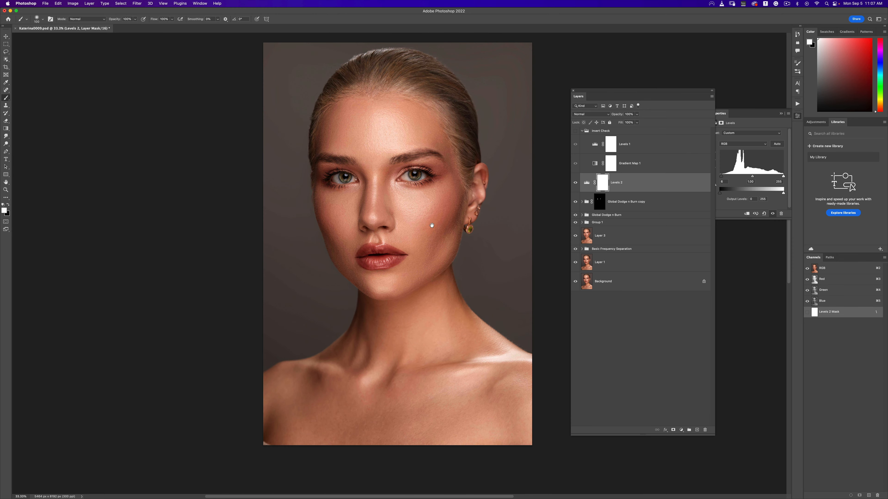
alt+click(576, 284)
alt+click(576, 284)
Step: Group the Levels layer with both Global Dodge n Burn groups and name the new group "GLobal Dodge n Burn"
click(613, 215)
shift+click(620, 188)
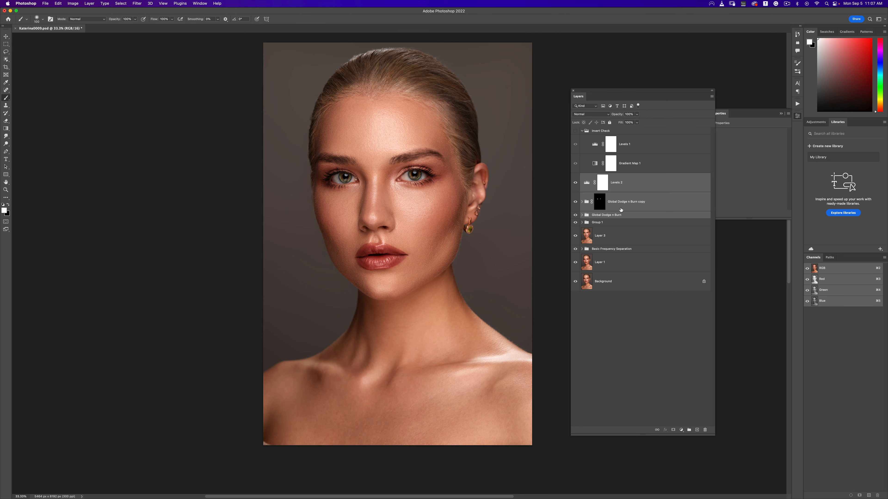
key(super+g)
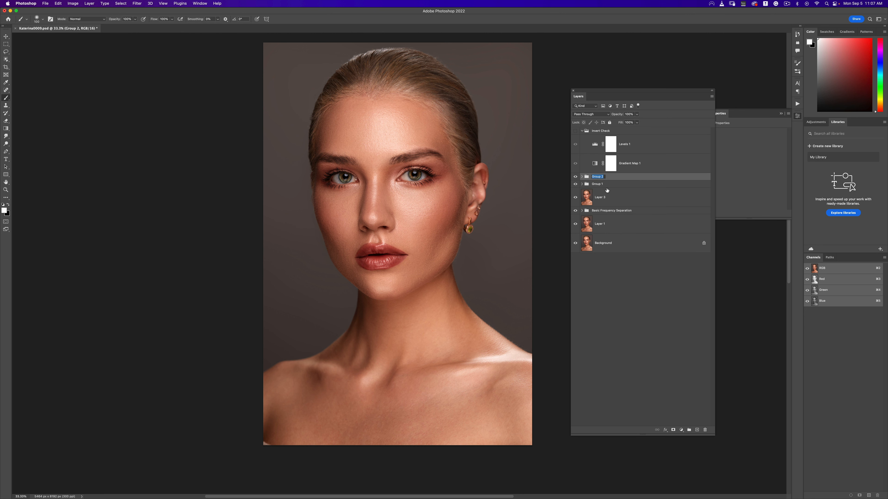
text(GLoba)
text(l Dodge n Burn)
key(Return)
Step: Compare the retouch with the original Background and examine the portrait with the GLobal Dodge n Burn group hidden and shown
alt+click(576, 245)
alt+click(576, 244)
click(598, 115)
click(598, 116)
click(576, 178)
click(575, 184)
click(575, 184)
click(575, 177)
click(576, 177)
click(575, 178)
click(576, 177)
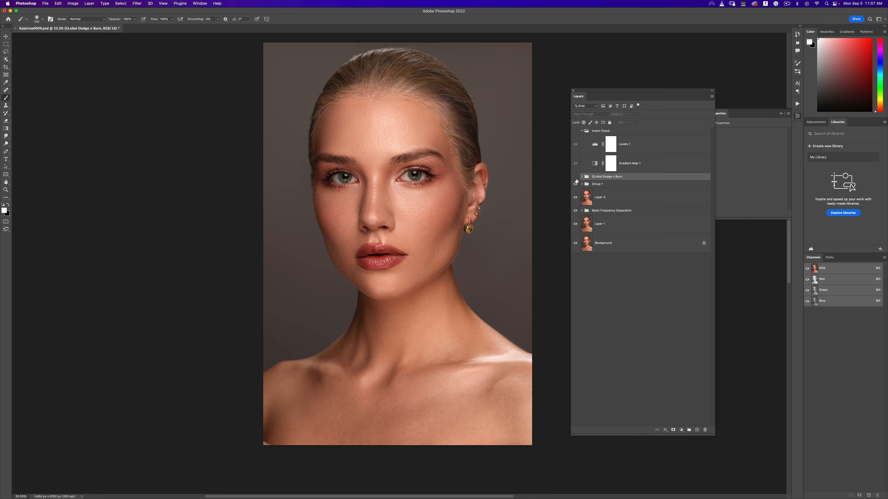
click(576, 177)
click(576, 177)
click(576, 178)
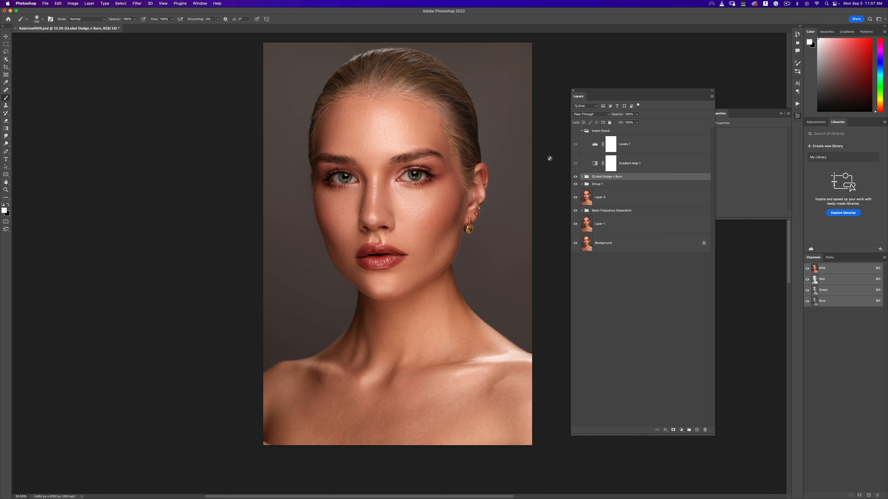
click(576, 179)
click(575, 179)
click(575, 178)
click(575, 177)
Step: Run the Eyes N Teeth Whitening action and expand the resulting layer group
click(798, 104)
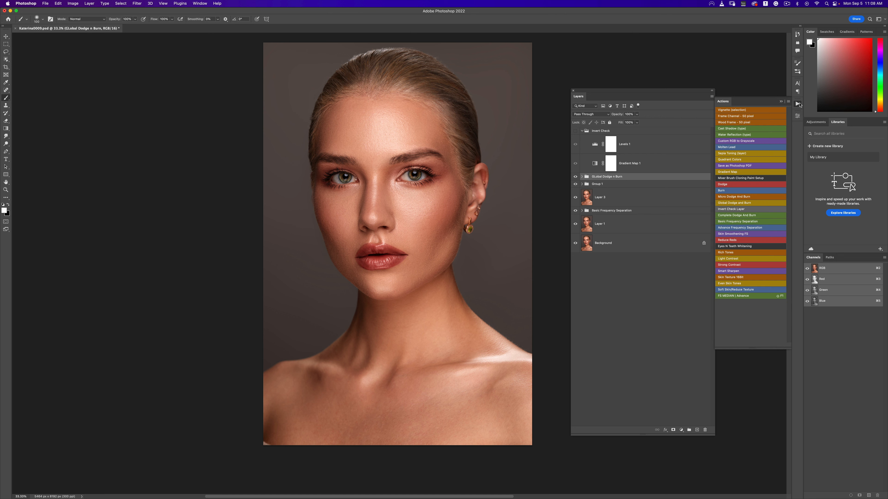
click(725, 247)
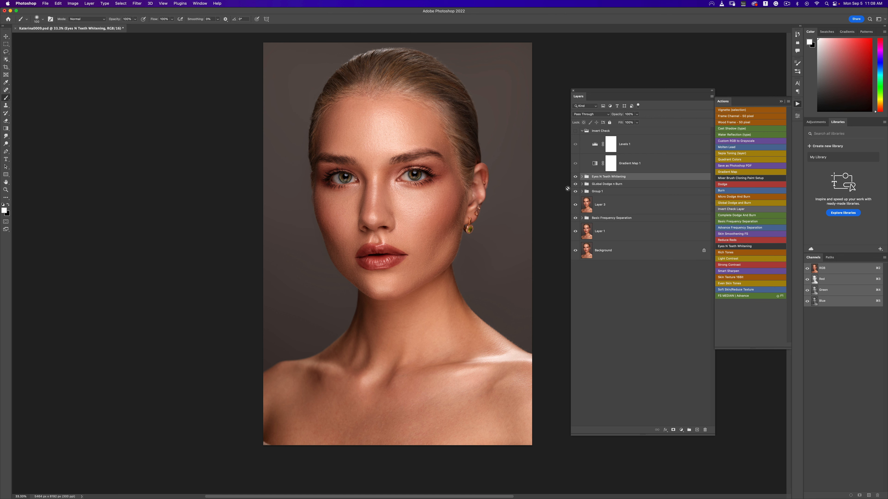
click(581, 176)
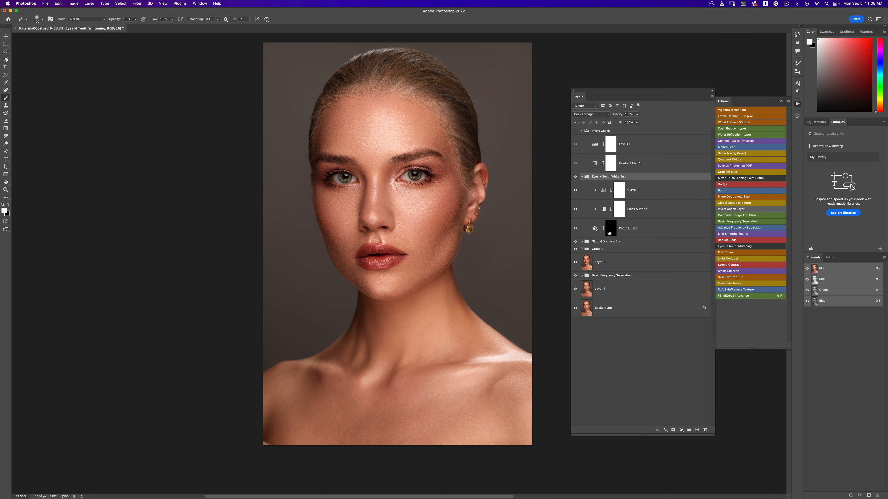
Step: Paint white with a small brush on the Photo Filter 1 mask over the white of the eye nearer the earring
click(610, 231)
key(z)
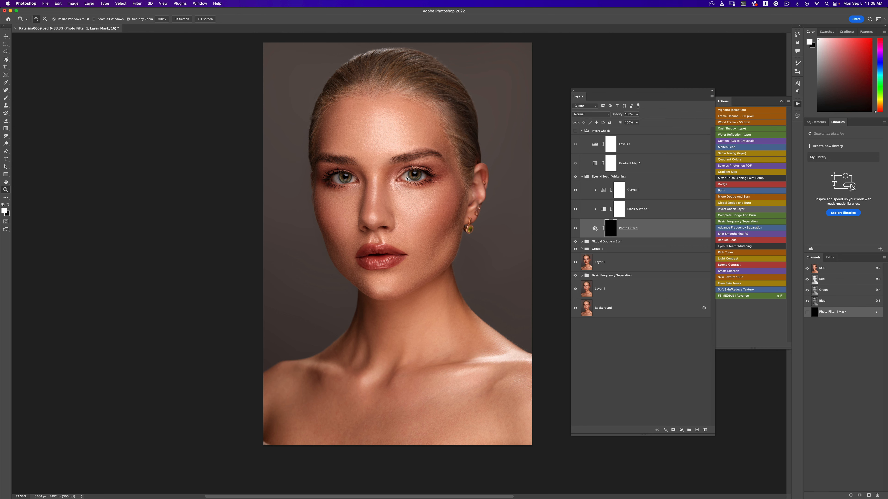
click(404, 171)
click(404, 171)
click(404, 172)
click(403, 171)
alt+click(425, 225)
alt+click(425, 225)
key(b)
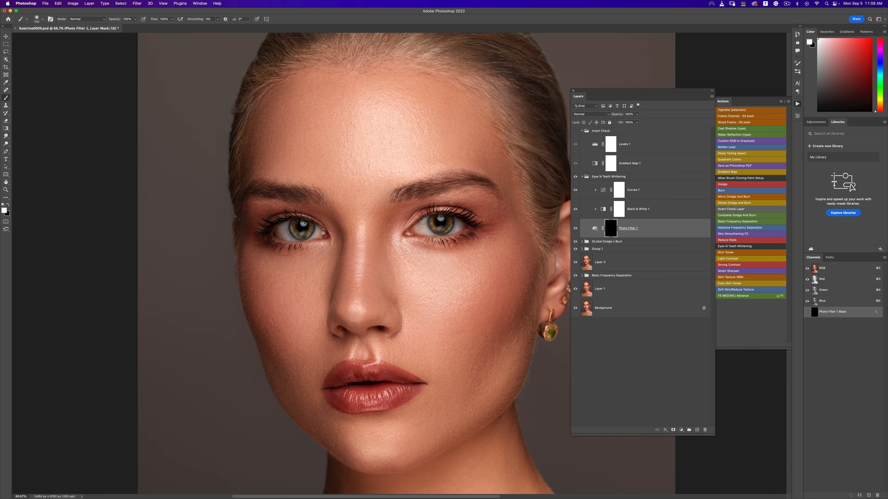
key(bracketleft)
key(bracketleft)
key(bracketright)
key(bracketleft)
key(bracketleft)
drag(432, 235, 441, 235)
Step: Paint white on the Photo Filter 1 mask over the white of the other eye, on both sides of the iris
key(x)
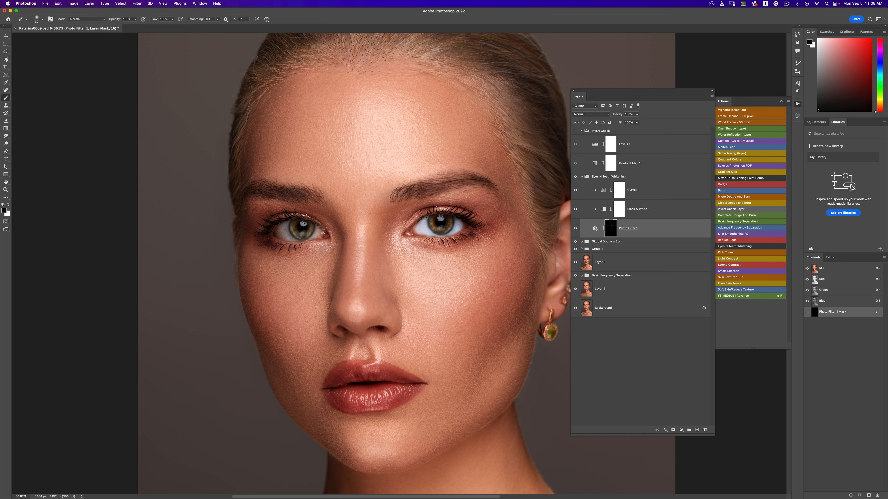
key(x)
key(bracketright)
drag(287, 226, 288, 238)
drag(308, 240, 316, 236)
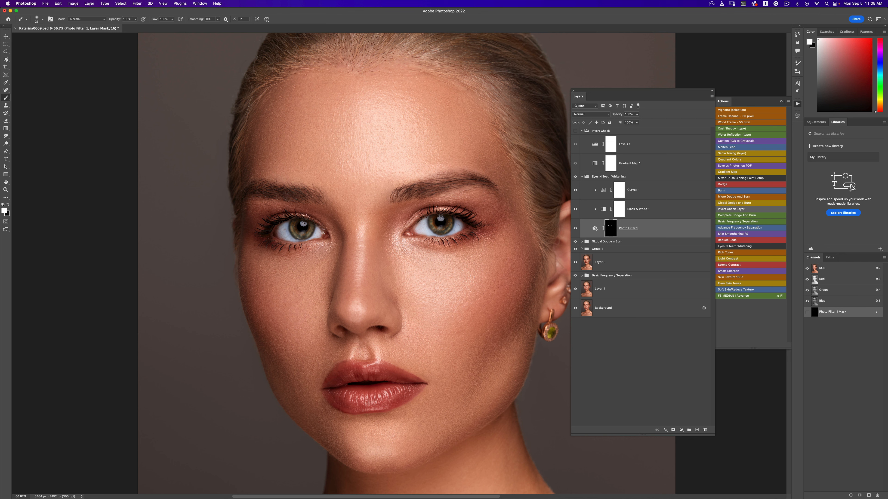
key(x)
Step: Lower the opacity of the Curves 1 layer in the whitening group to about 60%
key(z)
alt+click(325, 242)
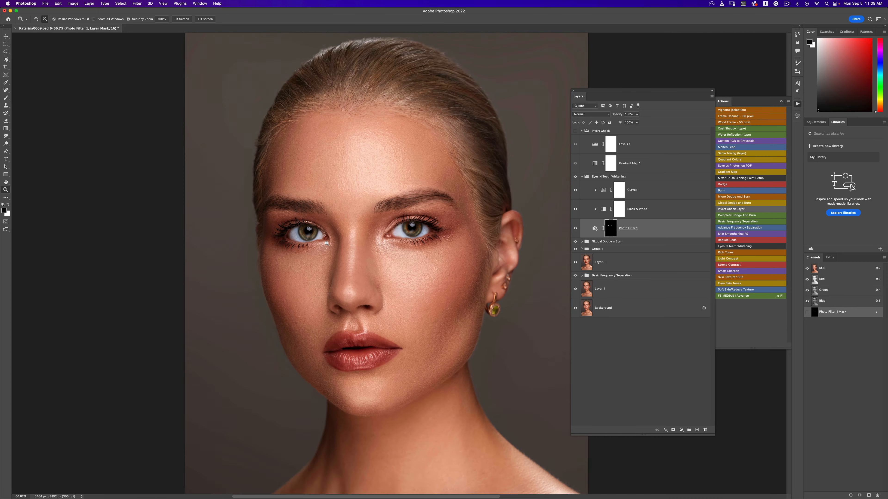
alt+click(328, 243)
alt+click(330, 243)
alt+click(330, 243)
click(347, 260)
key(b)
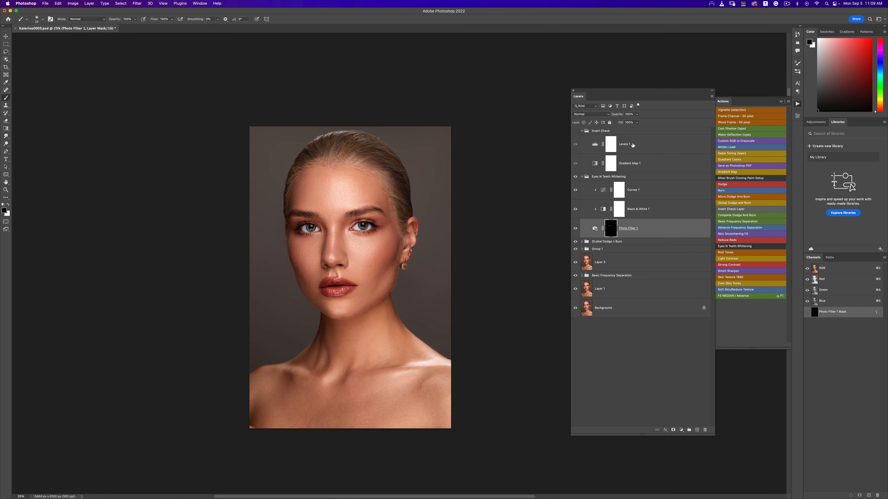
click(641, 190)
click(637, 114)
drag(638, 121, 628, 125)
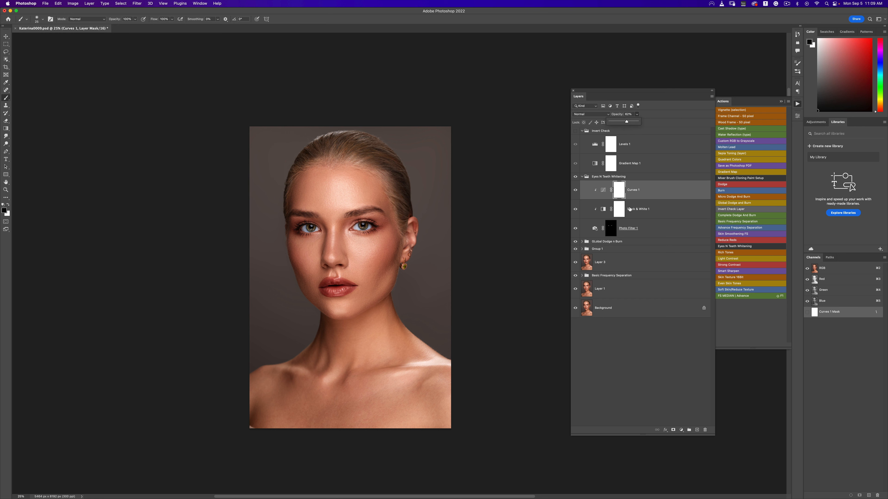
Step: Lower the opacity of the Photo Filter 1 layer and collapse the Eyes N Teeth Whitening group
click(646, 228)
click(637, 115)
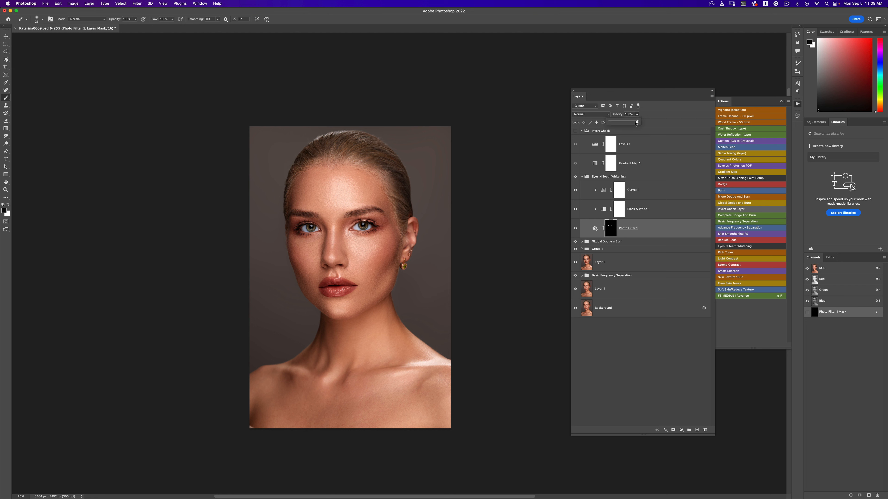
drag(637, 122, 625, 122)
click(584, 176)
click(582, 177)
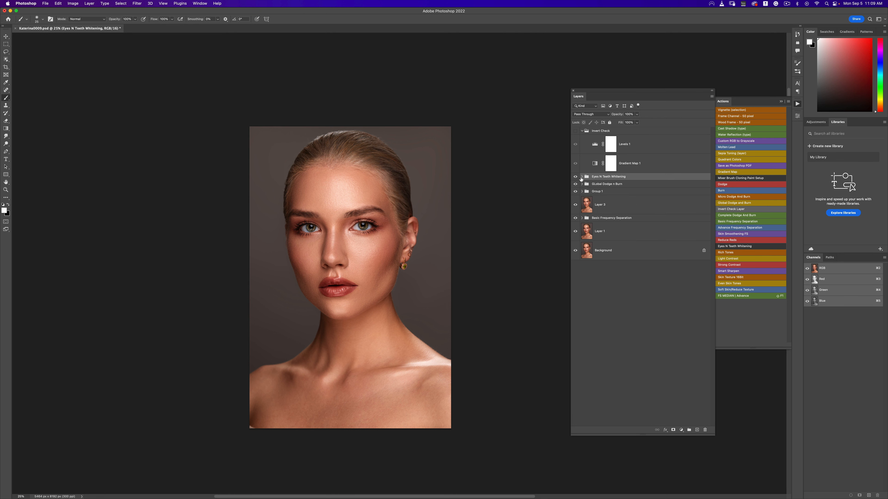
Step: Compare the eyes with the Eyes N Teeth Whitening group hidden and shown
click(575, 176)
click(575, 177)
click(576, 176)
click(575, 177)
click(575, 177)
click(576, 177)
click(575, 177)
Step: Set the Eyes N Teeth Whitening group's opacity to 79% and check the portrait with and without the group
click(636, 115)
drag(637, 121, 631, 121)
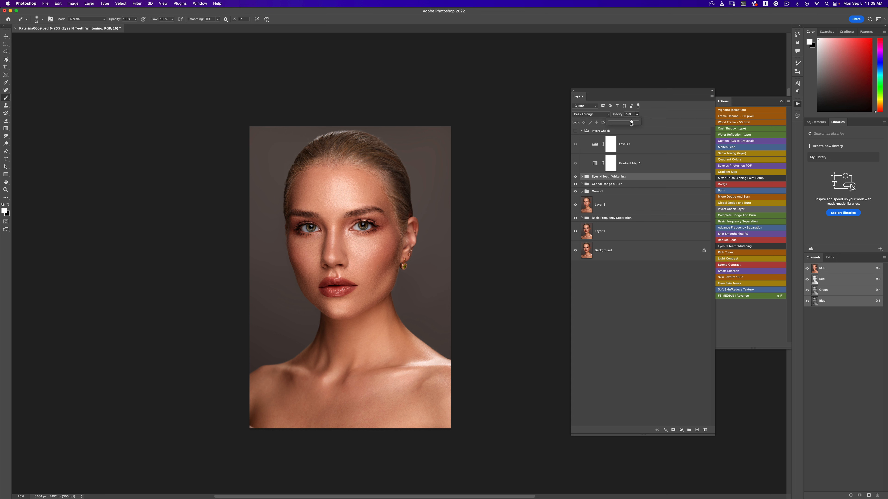
click(575, 177)
click(575, 178)
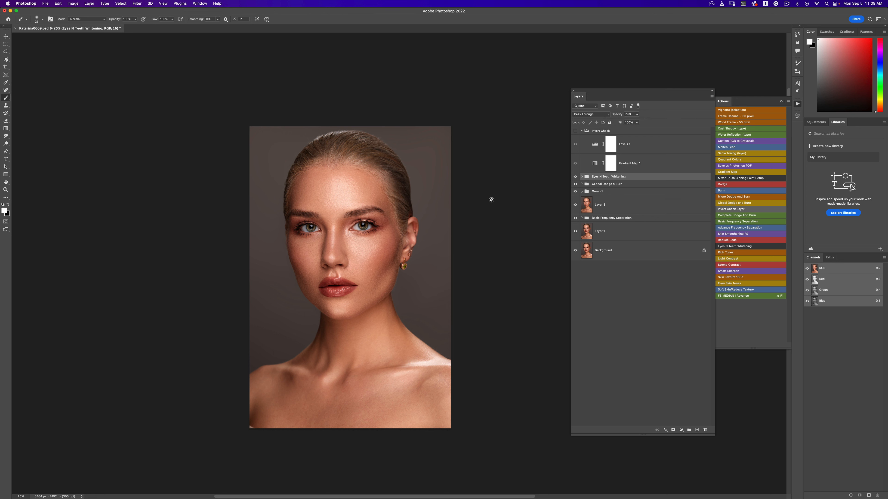
Step: Examine the whitened eyes and the overall retouch, both closer up and across the whole portrait
key(z)
alt+click(362, 267)
click(363, 269)
click(363, 269)
click(363, 269)
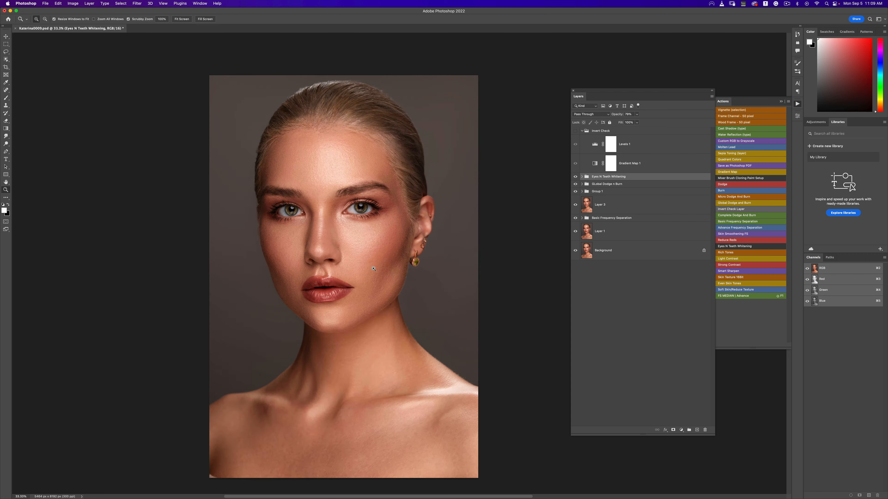
alt+click(368, 234)
click(377, 215)
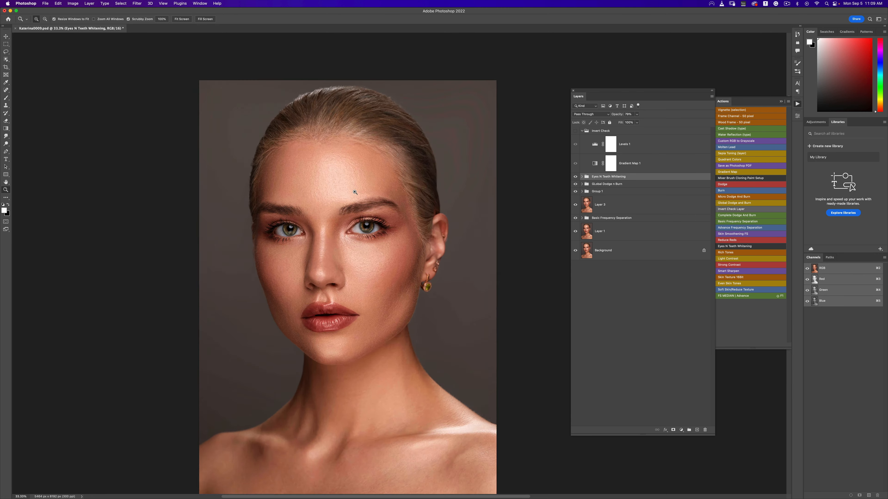
click(378, 215)
alt+click(379, 213)
alt+click(379, 213)
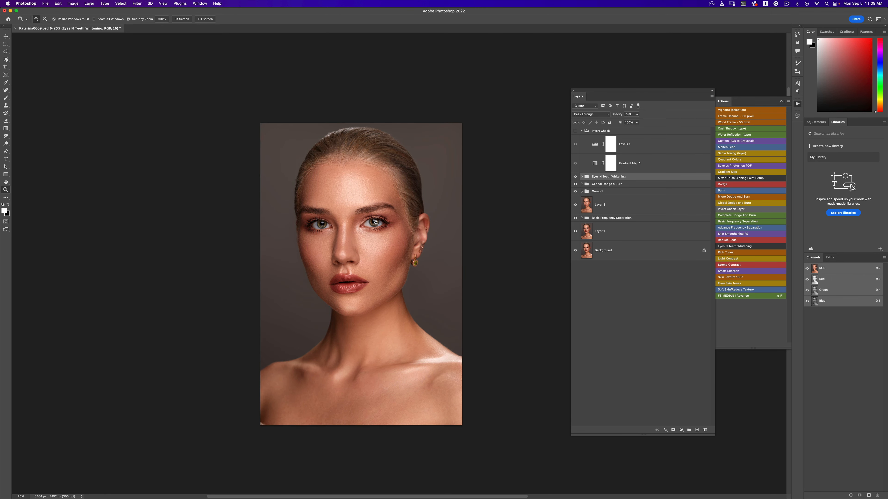
click(375, 221)
click(375, 220)
alt+click(375, 221)
key(b)
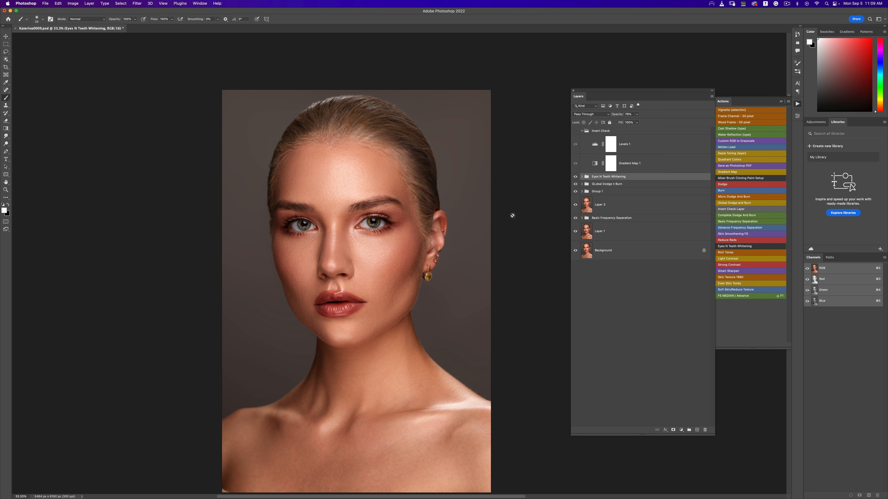
Step: Show only the original Background, and review the retouch by showing each layer and group again one by one up to Eyes N Teeth Whitening
alt+click(575, 251)
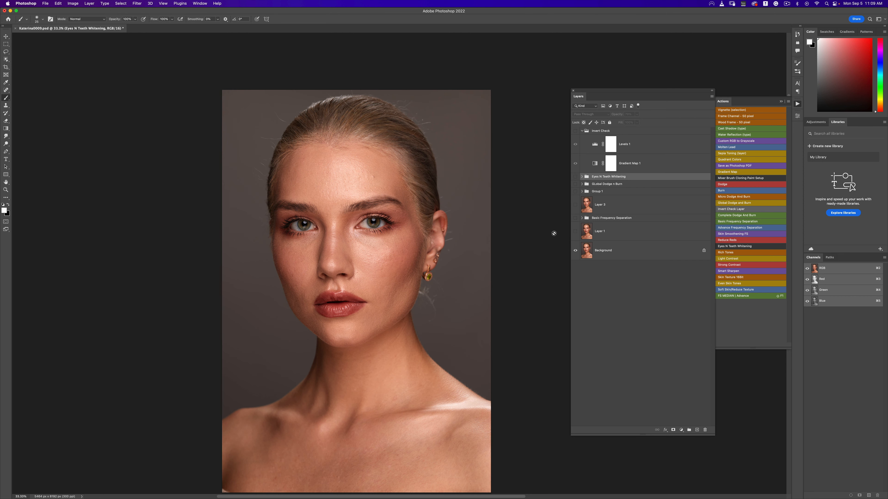
click(575, 233)
scroll(420, 247, down, 3)
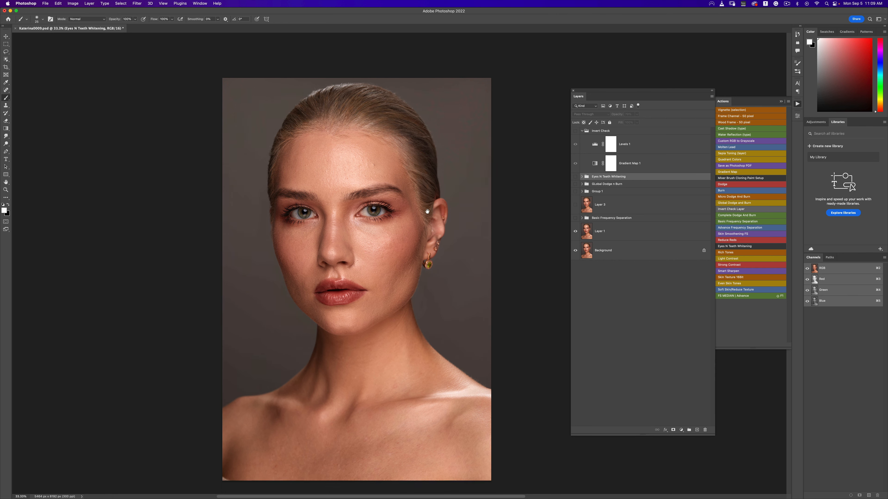
click(575, 219)
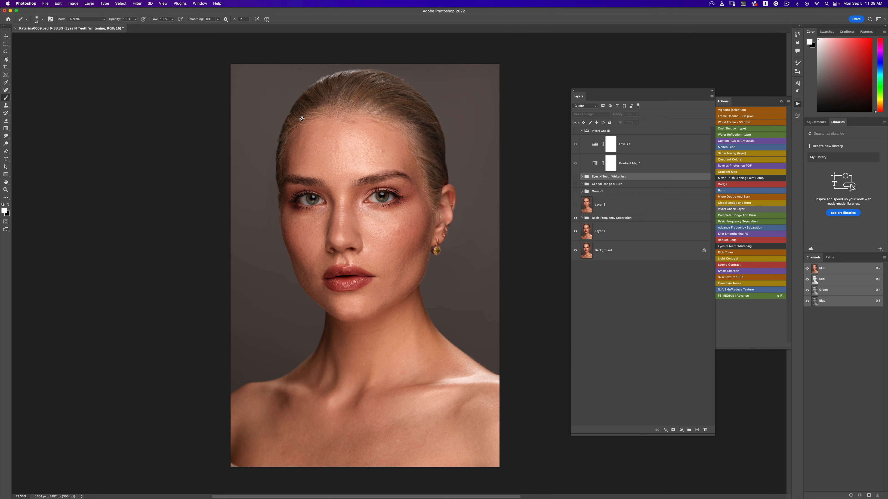
click(575, 206)
click(575, 191)
click(575, 184)
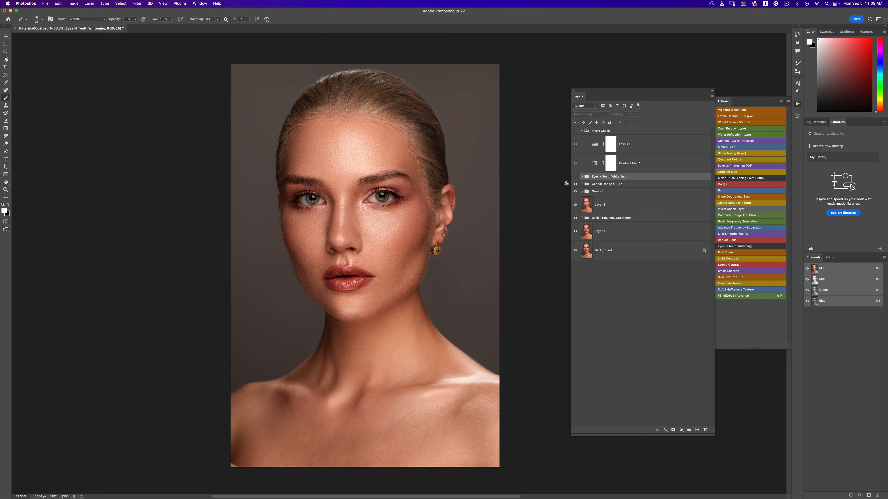
click(575, 177)
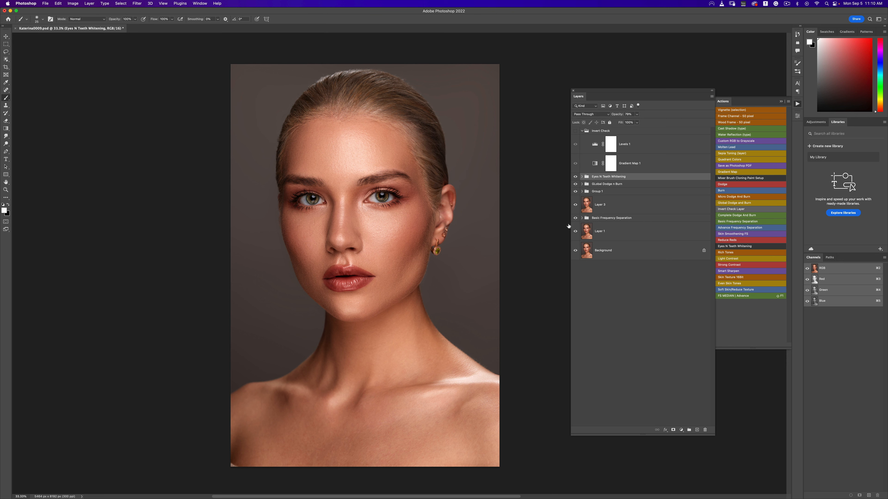